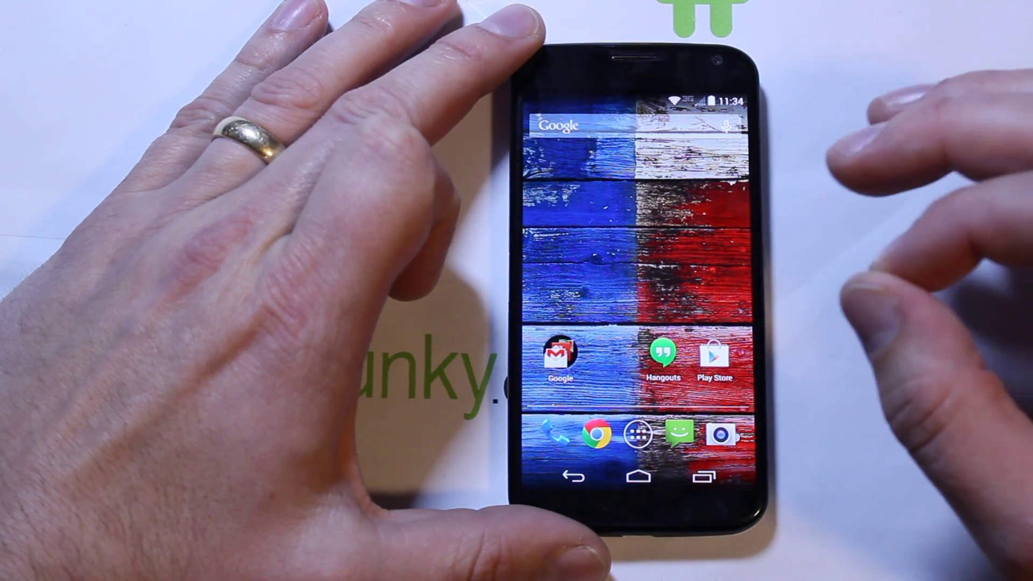
Step: Browse the phone's Settings to review the About phone information, then return home
mouse_move(727, 269)
left_mouse_down()
mouse_move(619, 274)
mouse_move(727, 269)
left_mouse_up()
left_click_drag(673, 100, 673, 323)
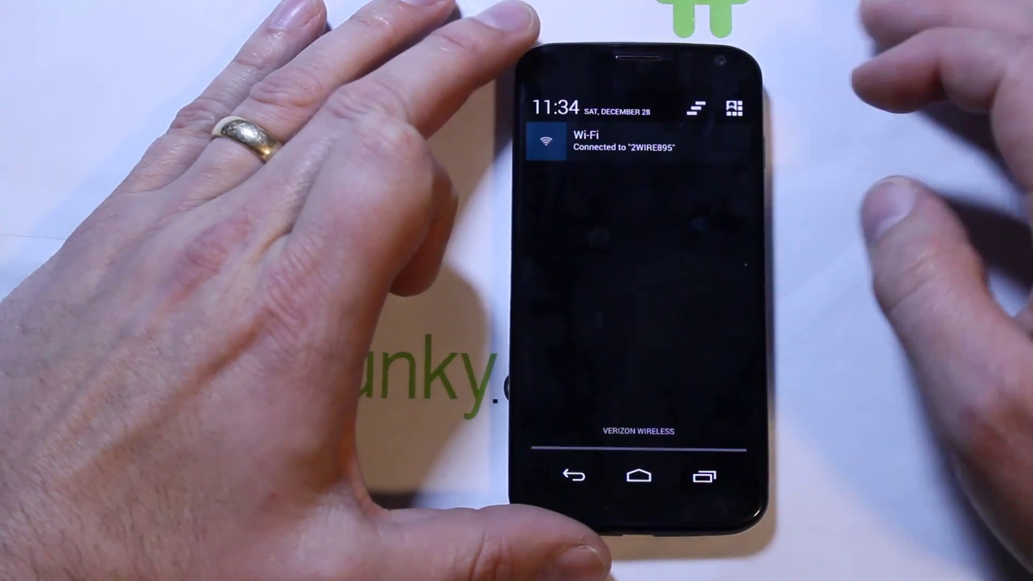
left_click(735, 107)
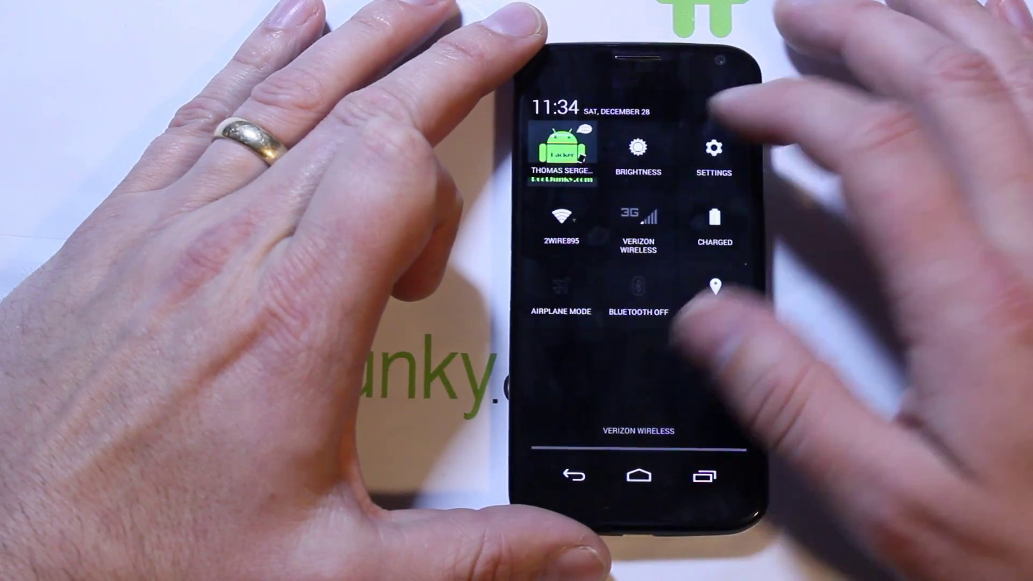
left_click(714, 153)
scroll(640, 296, "down", 10)
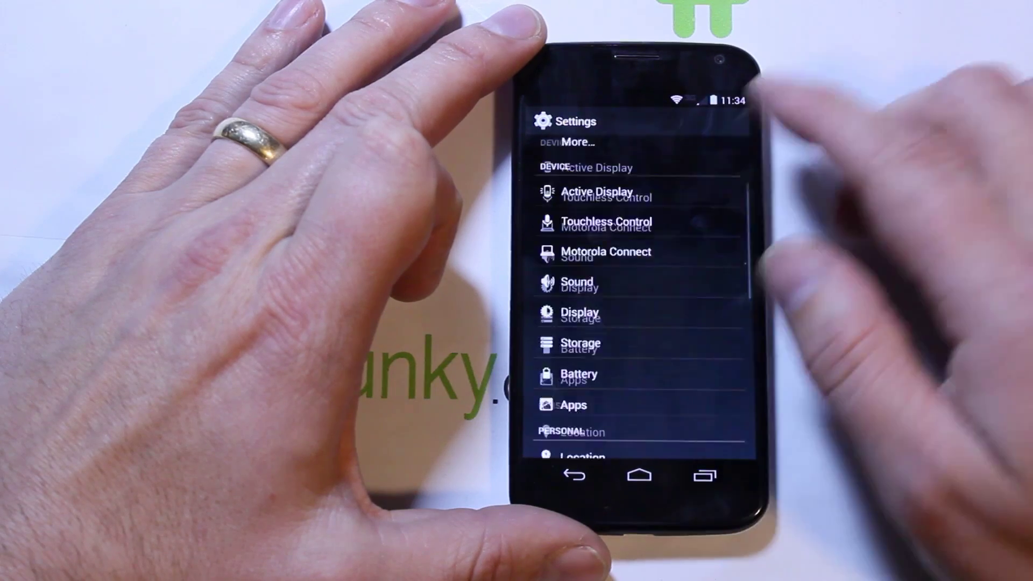
left_click(694, 441)
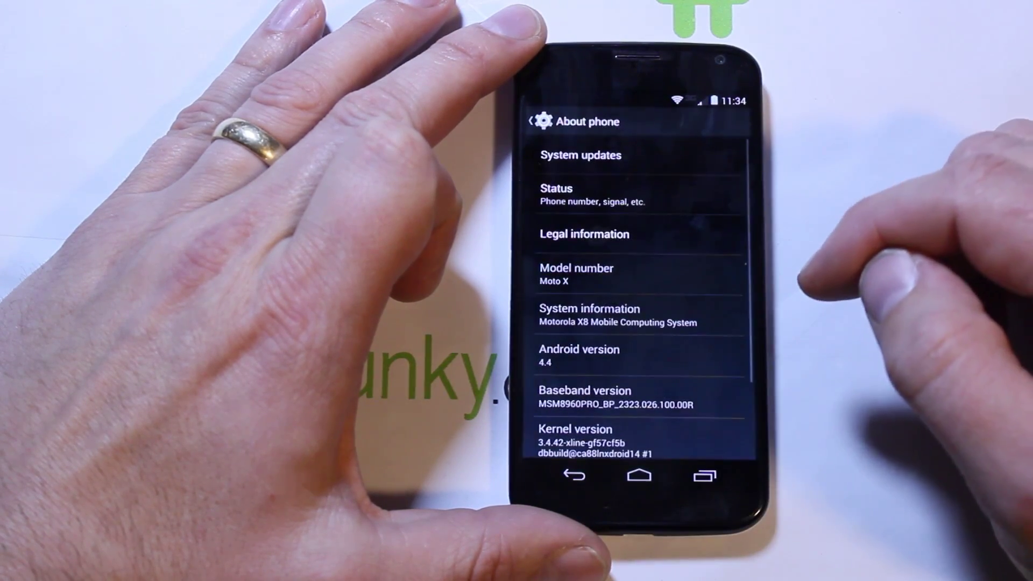
scroll(700, 296, "down", 3)
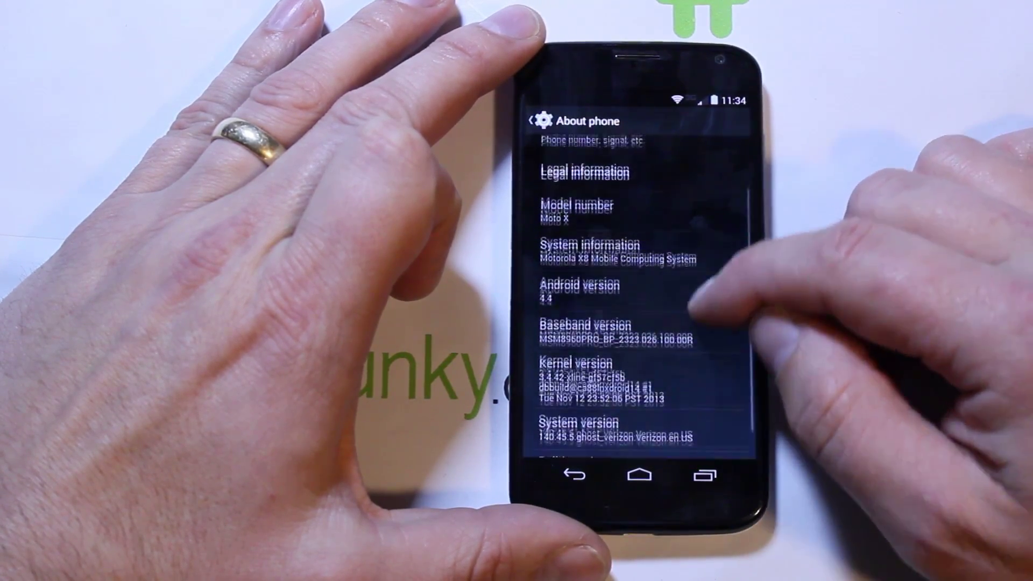
scroll(694, 307, "up", 3)
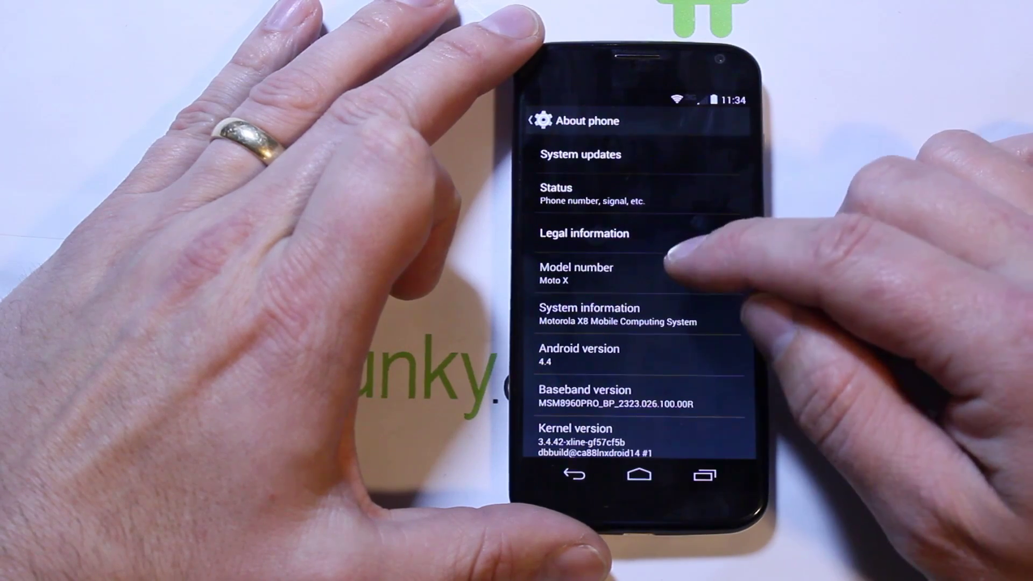
scroll(692, 280, "down", 1)
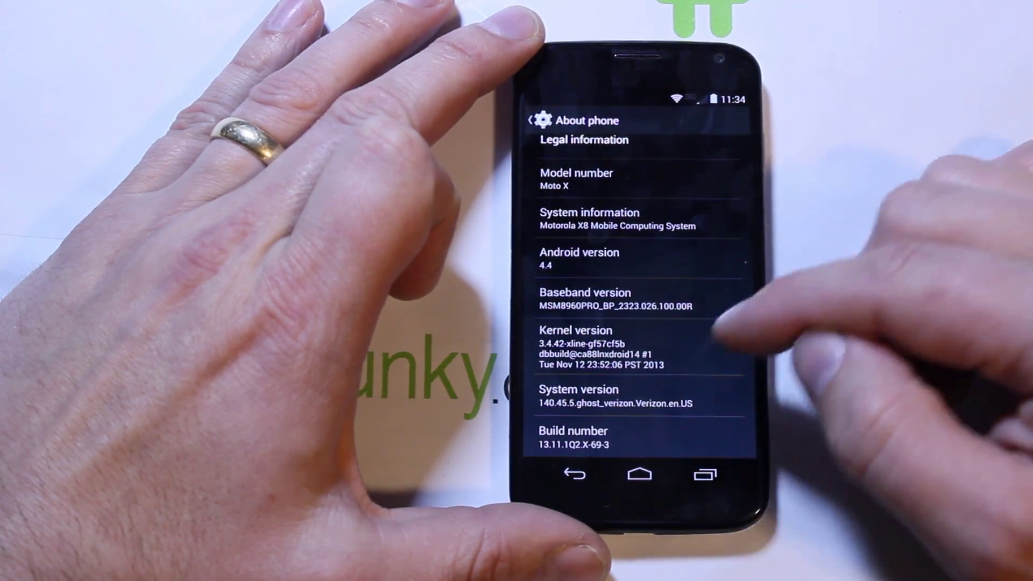
scroll(692, 243, "up", 3)
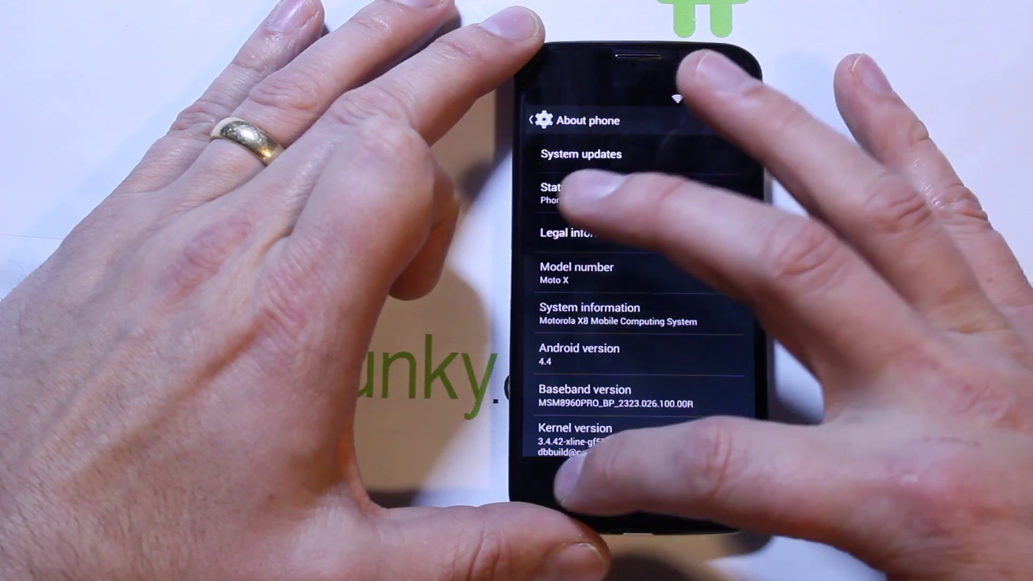
left_click(574, 474)
left_click(640, 475)
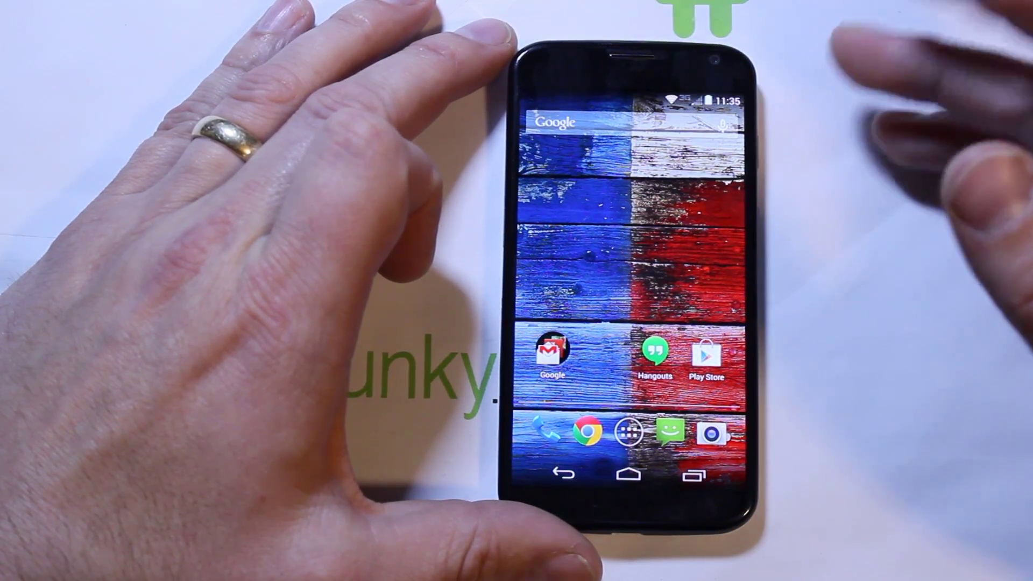
Step: Check the phone's notification shade and power menu, then download MotoX_RestoreUtilityWin.zip (796KB)
left_click_drag(635, 101, 635, 270)
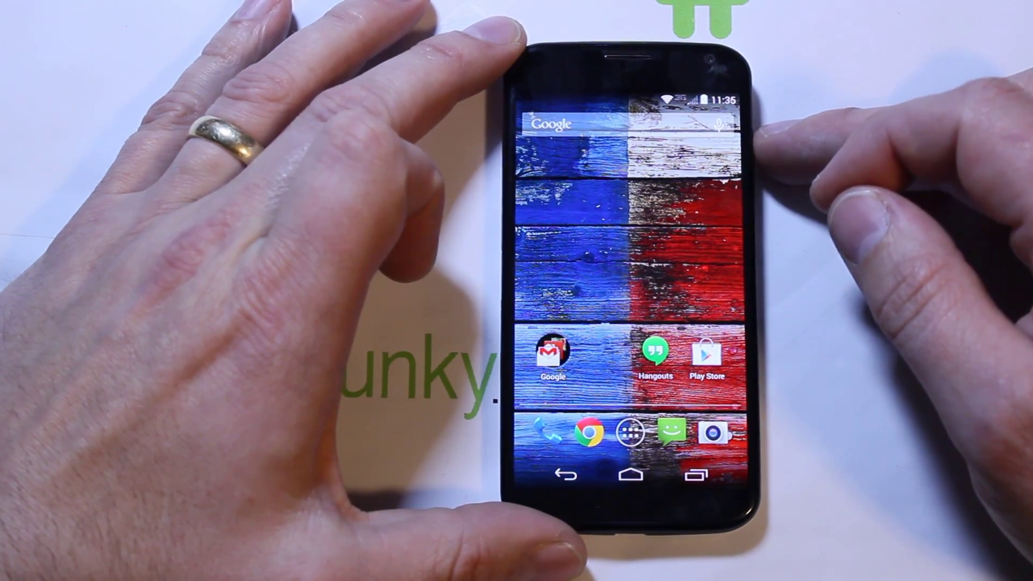
key("XF86PowerOff")
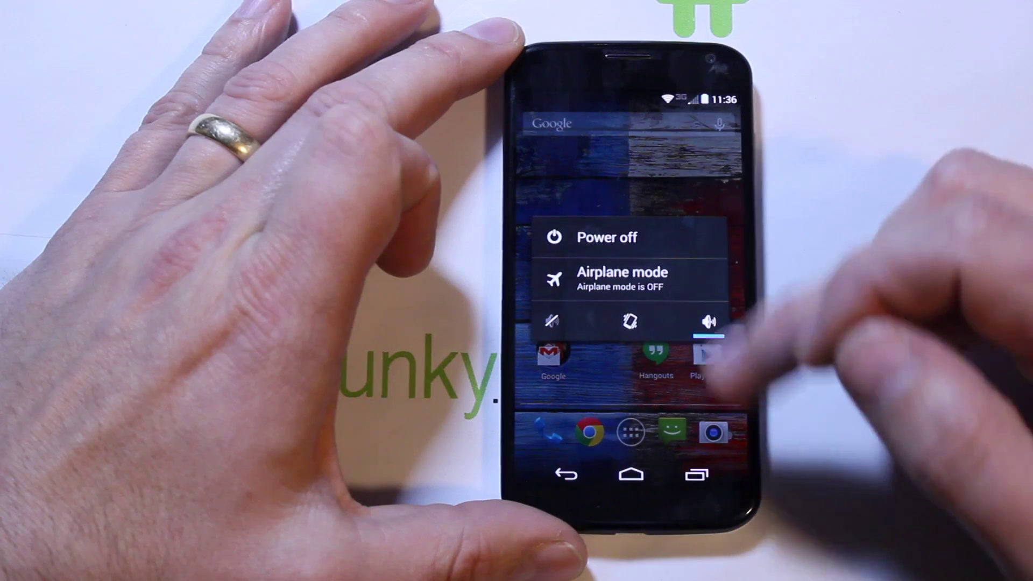
left_click(567, 474)
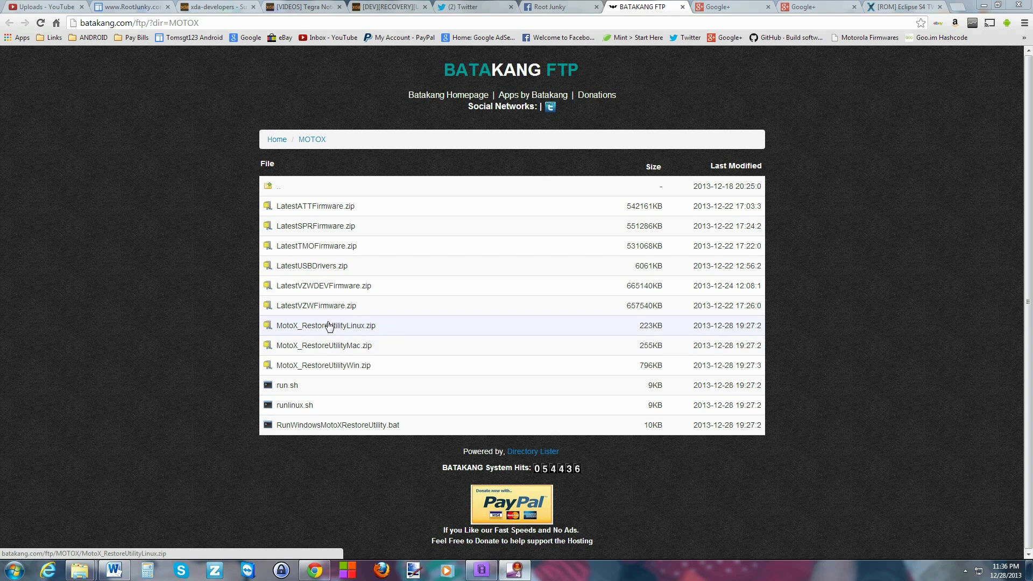
left_click(336, 370)
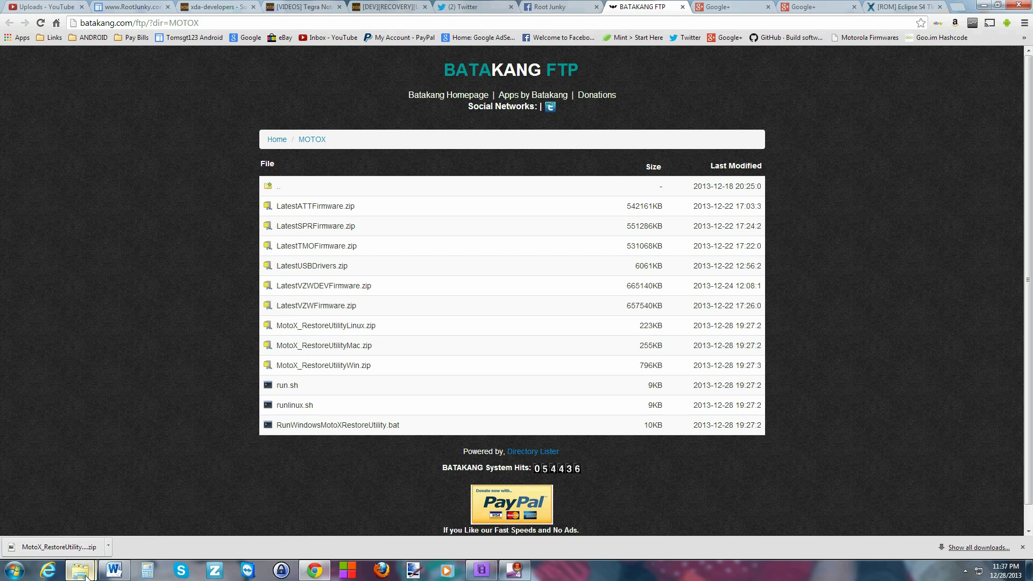
Step: Open the Moto X Restore tool official folder, then cut MotoX_RestoreUtilityWin.zip from Downloads
mouse_move(81, 568)
left_click(182, 521)
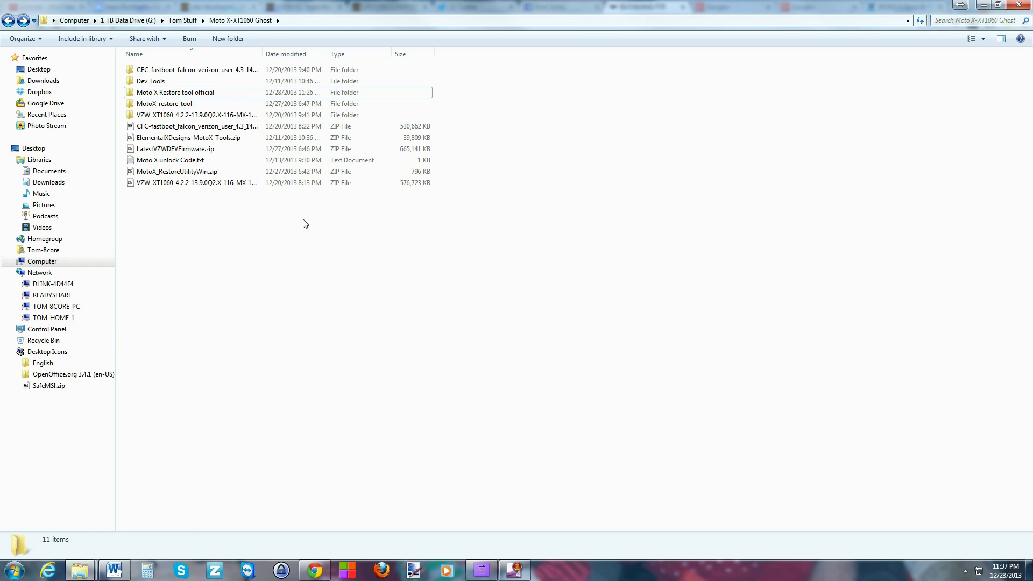
double_click(205, 95)
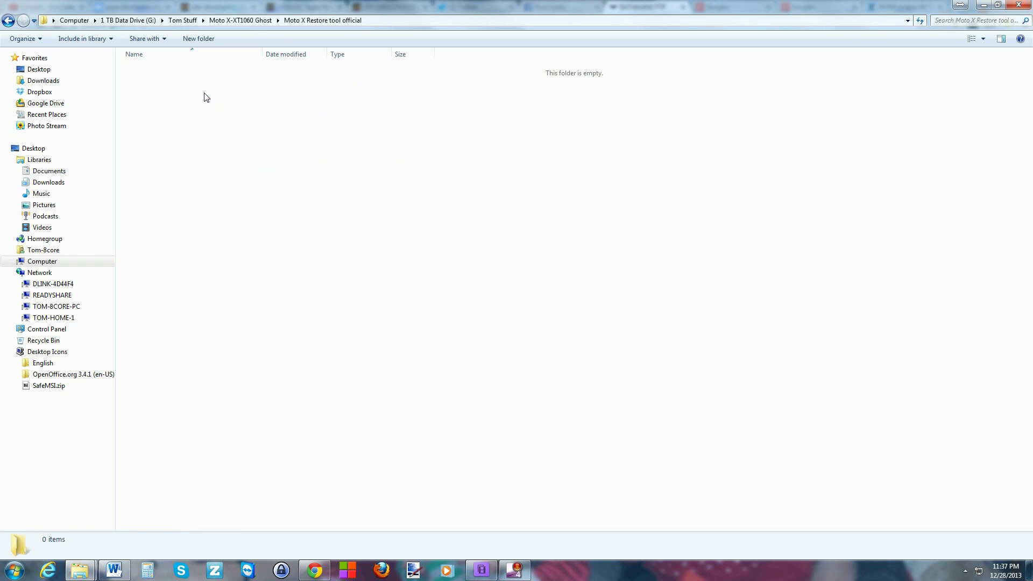
left_click(57, 80)
left_click(156, 71)
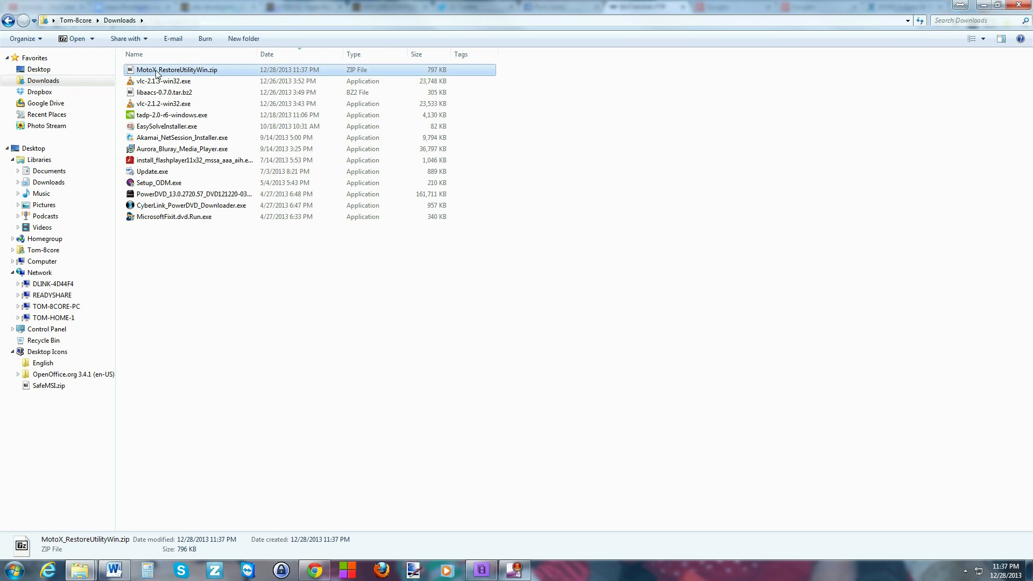
right_click(157, 72)
left_click(177, 182)
Step: Paste the zip into the Moto X Restore tool official folder and open it in 7-Zip
left_click(9, 22)
right_click(213, 138)
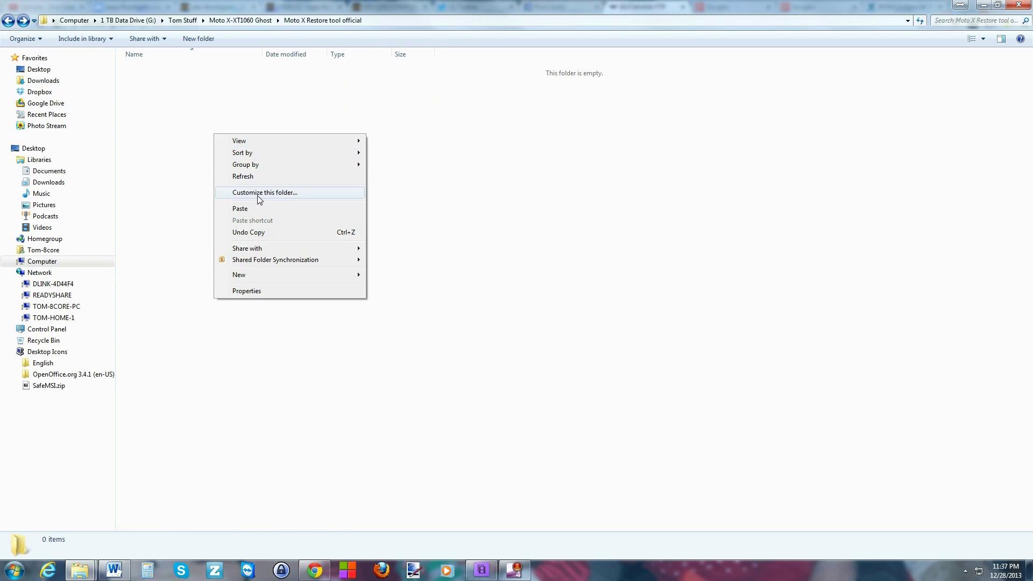
left_click(257, 210)
left_click(235, 148)
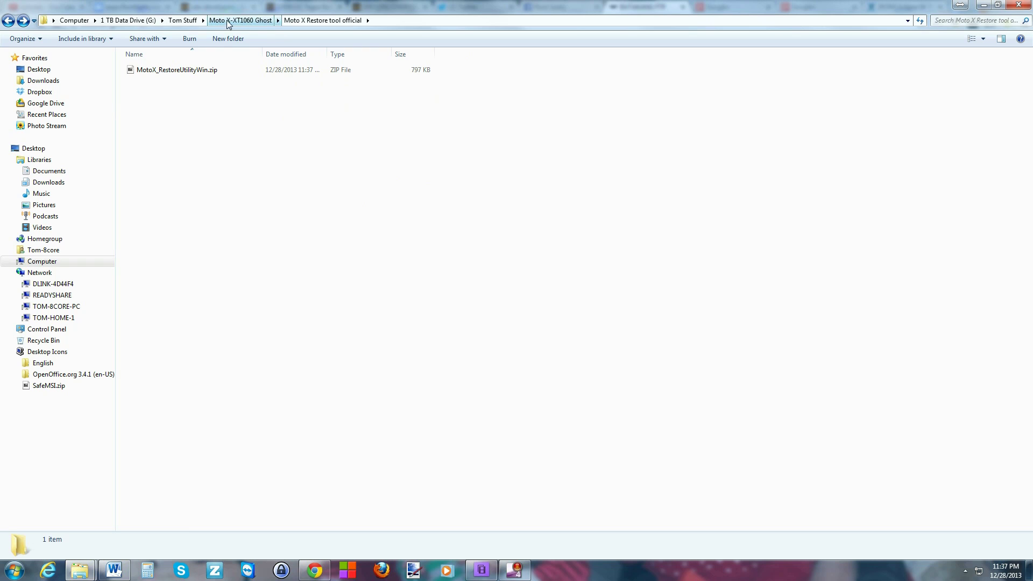
double_click(183, 70)
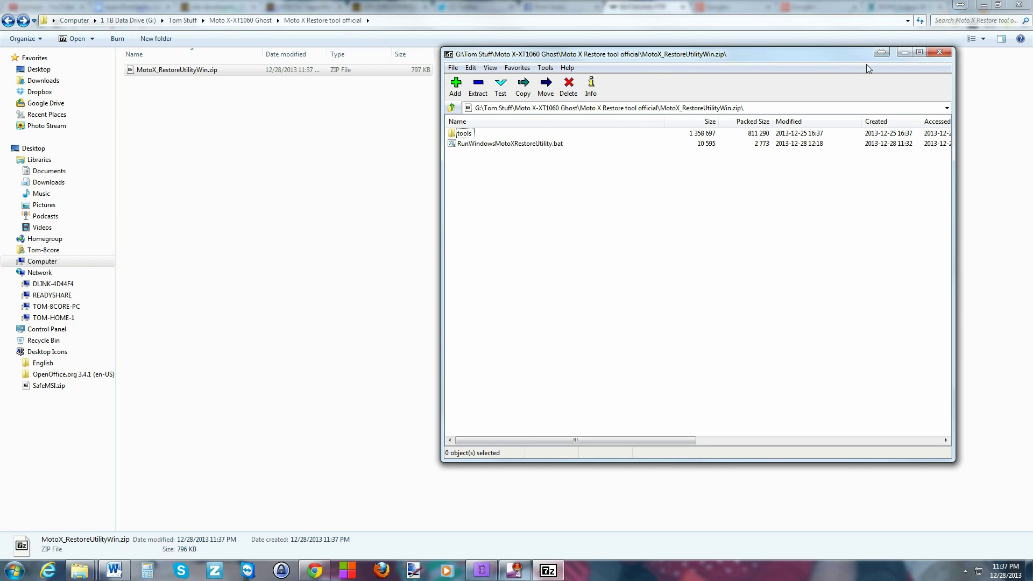
Step: Extract the zip with 7-Zip File Manager into the restore tool folder
left_click(938, 52)
right_click(185, 72)
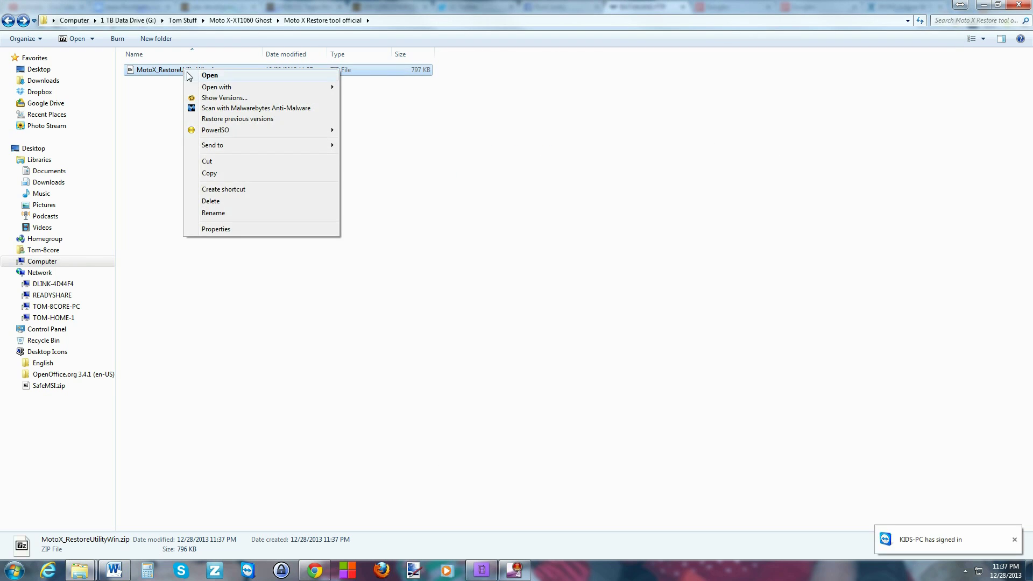
mouse_move(218, 91)
left_click(393, 134)
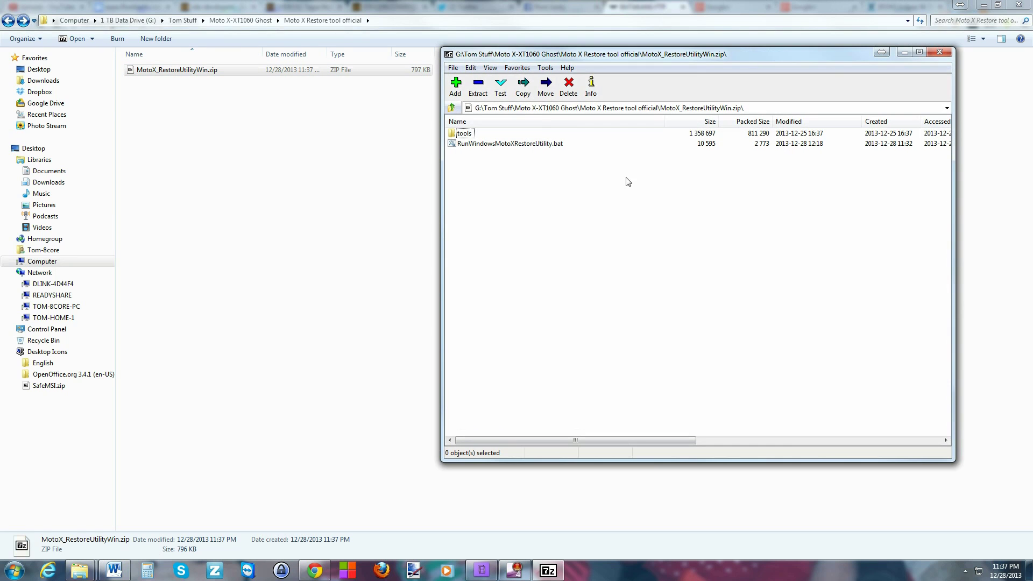
left_click(478, 87)
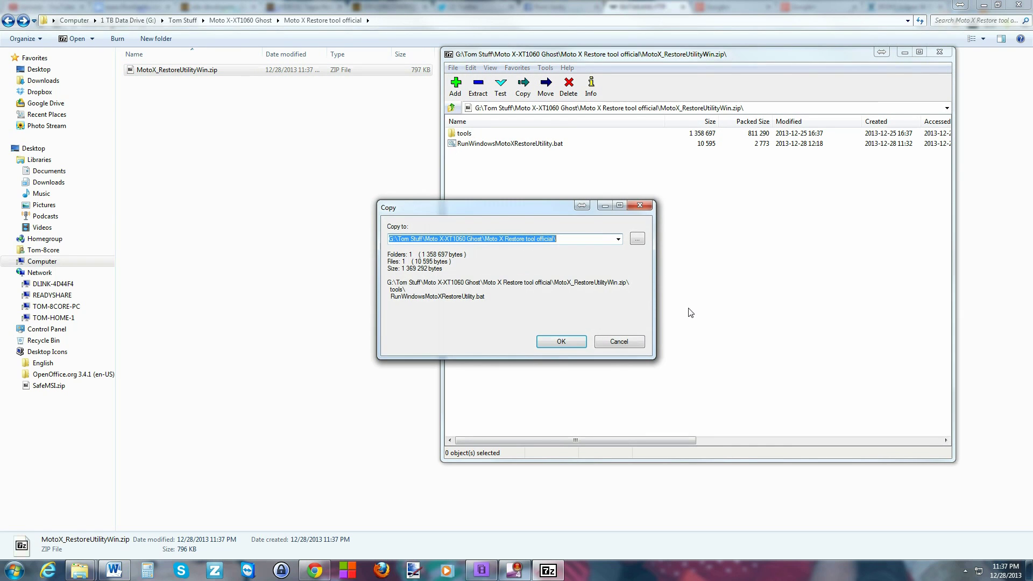
left_click(561, 342)
Step: Close 7-Zip and check the extracted tools folder and RunWindowsMotoXRestoreUtility.bat
left_click(944, 52)
left_click(325, 279)
left_click(155, 71)
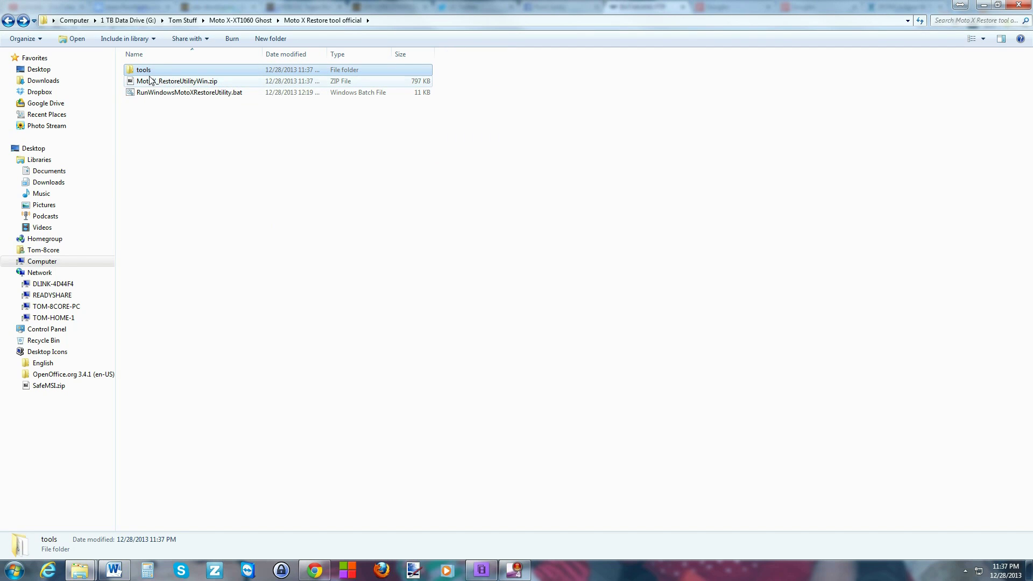
left_click(157, 94)
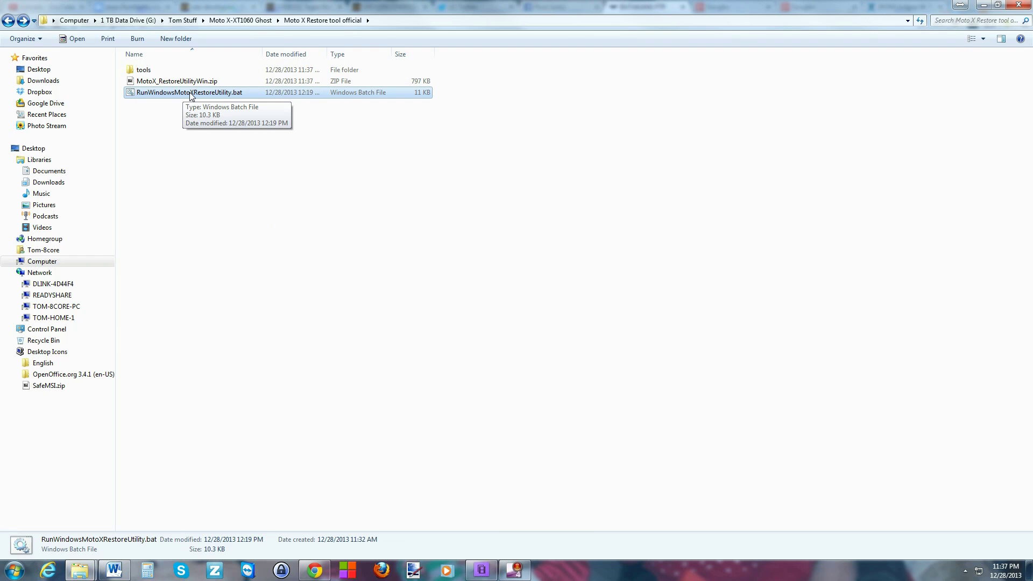
Step: Launch RunWindowsMotoXRestoreUtility.bat and choose option 1 to fetch the latest USB drivers
double_click(171, 94)
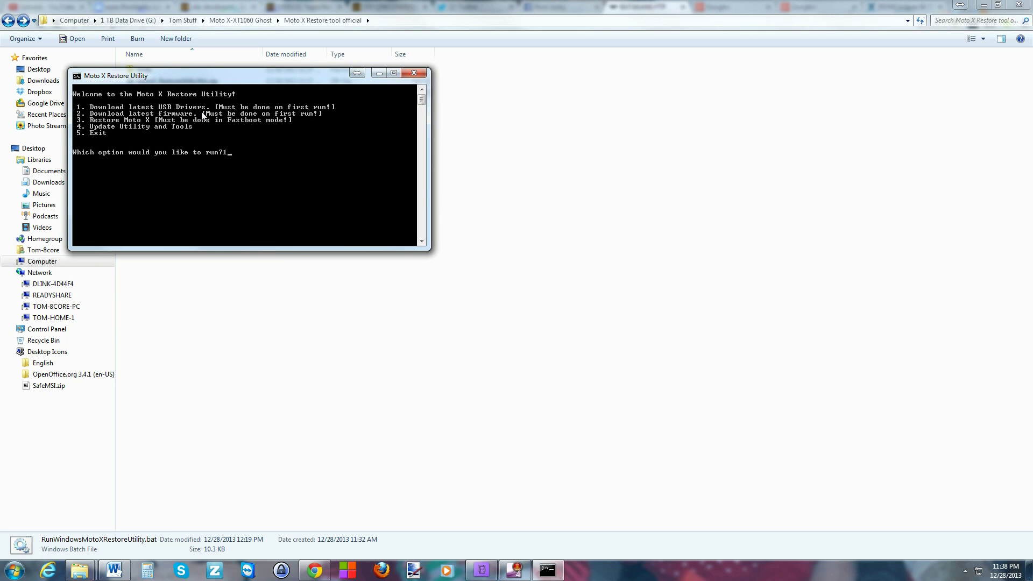
key("Return")
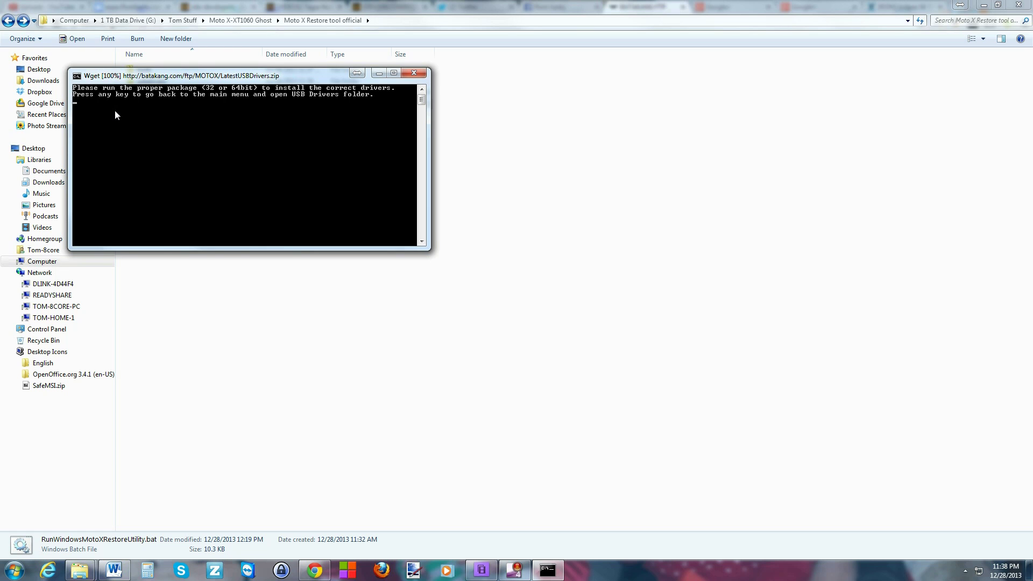
key("Return")
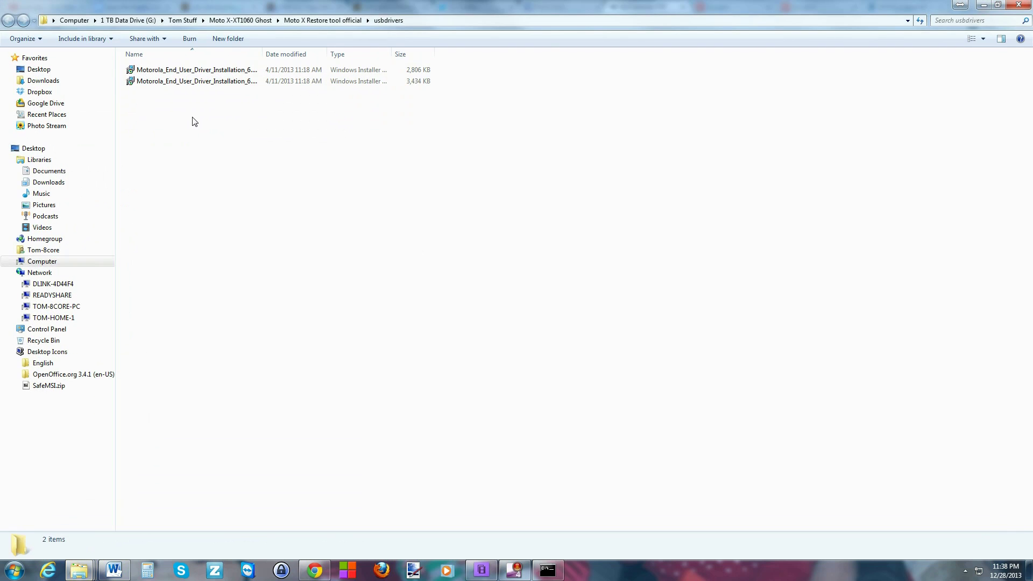
Step: Widen the Name column and compare the 32bit (2,806 KB) and 64bit (3,434 KB) Motorola 6.2.0 installers
left_click_drag(262, 54, 327, 54)
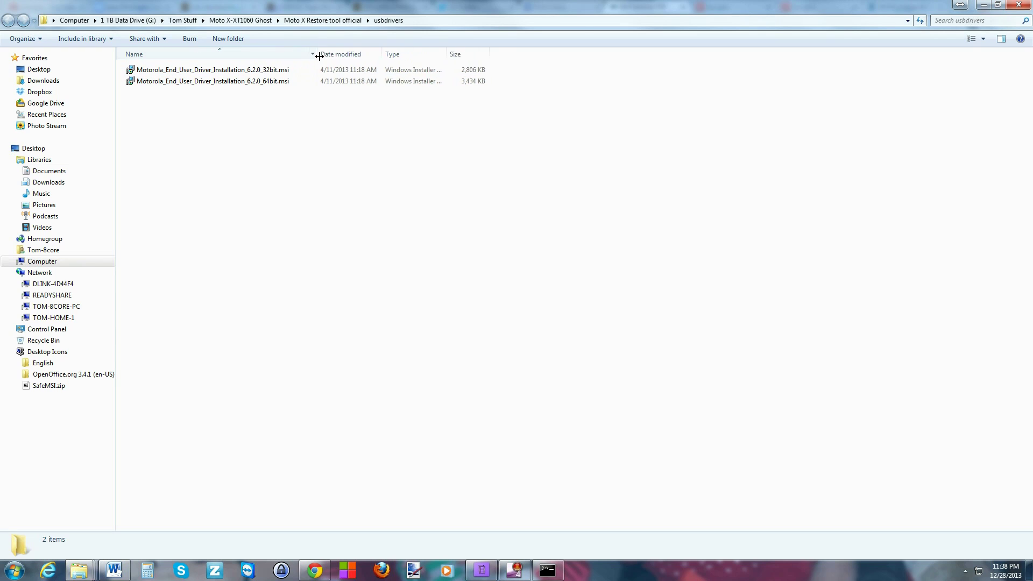
left_click(252, 72)
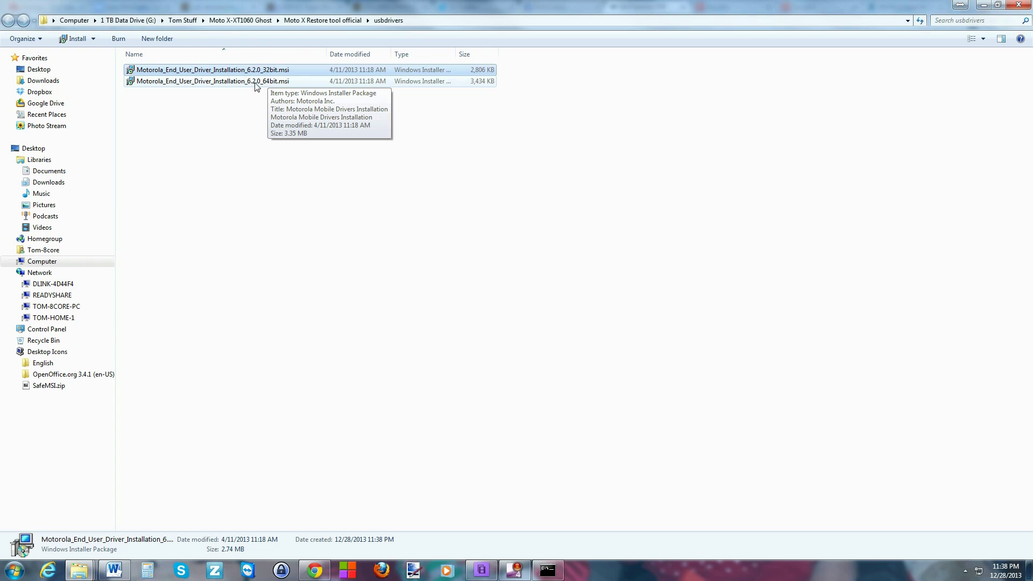
left_click(258, 83)
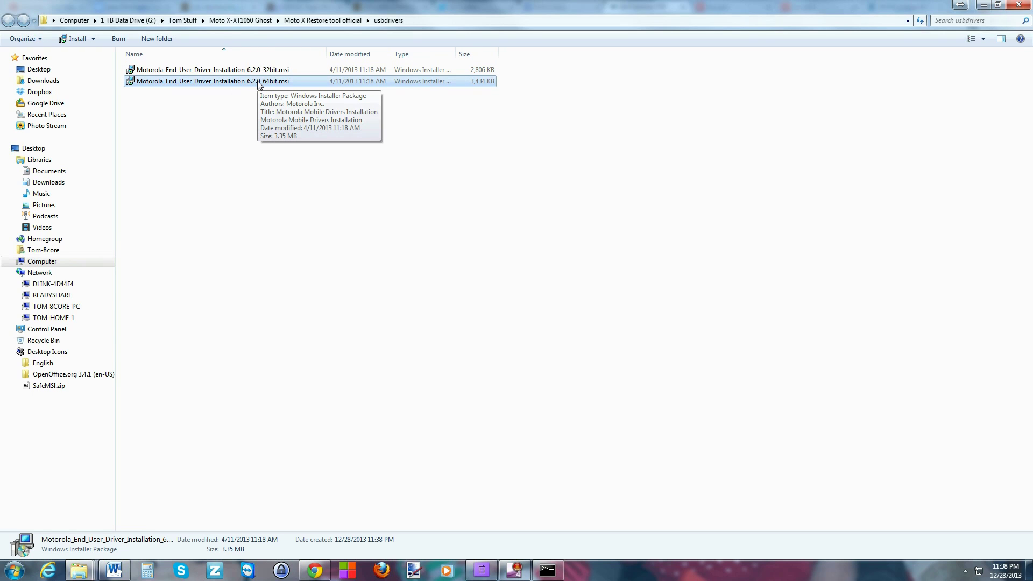
left_click(293, 73)
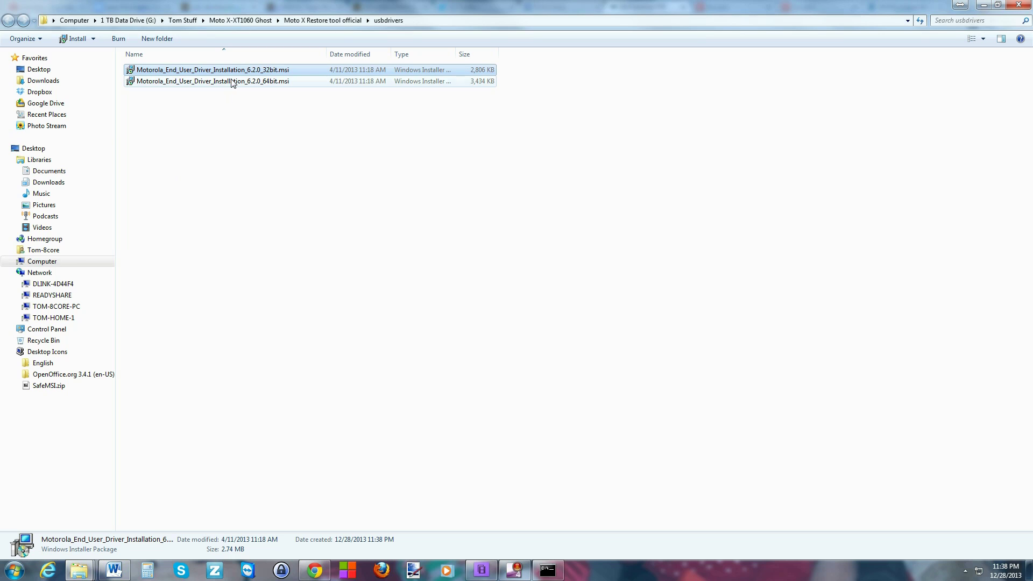
left_click(281, 84)
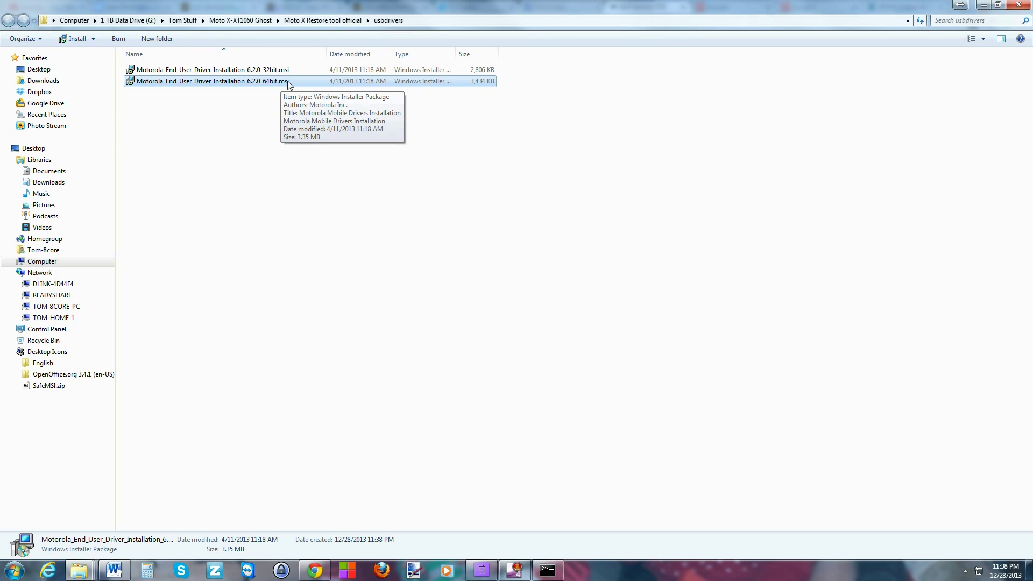
left_click(280, 71)
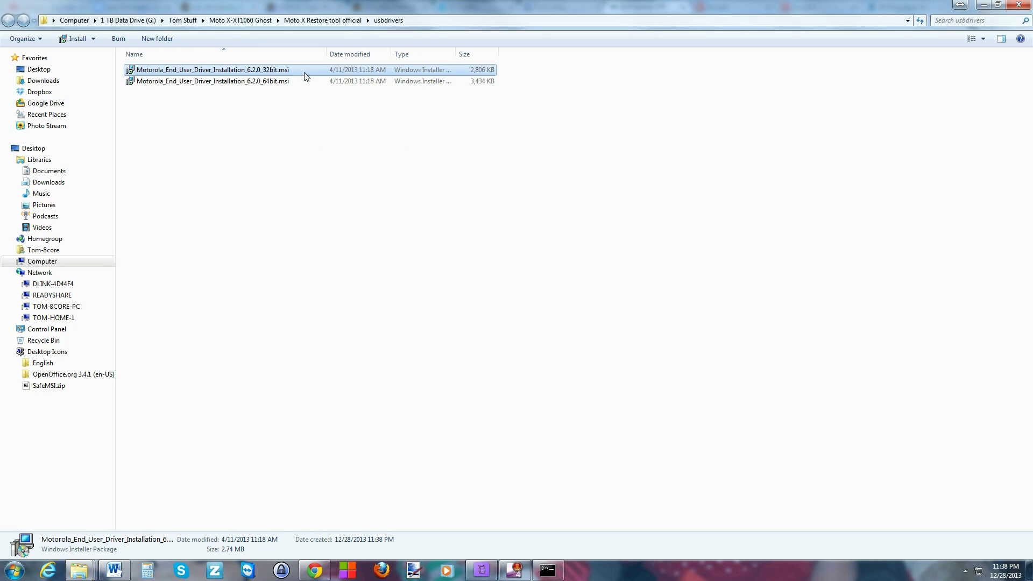
left_click(257, 82)
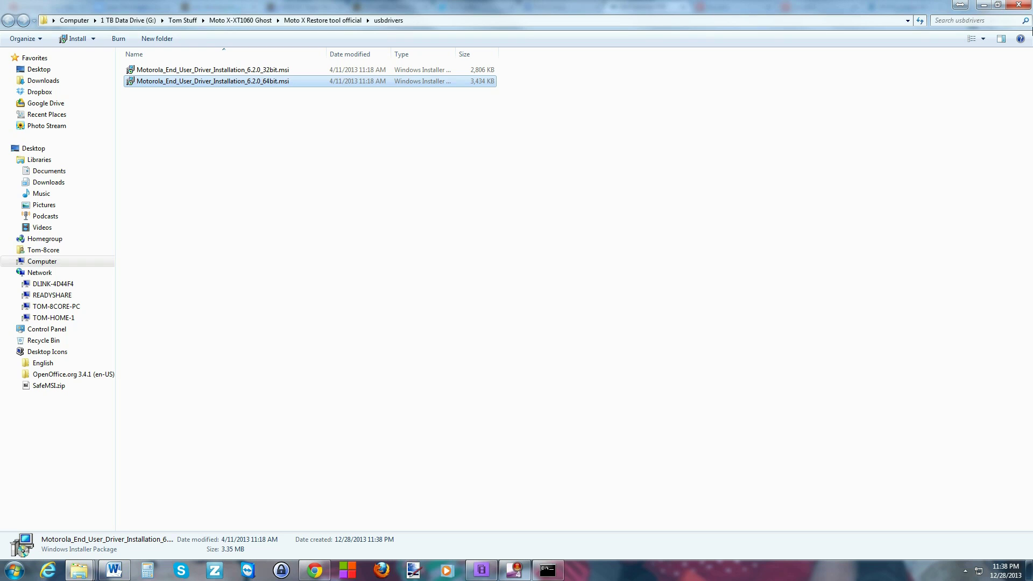
Step: Start the 64bit Motorola driver installer, cancel it uninstalled, and close the usbdrivers window
double_click(264, 81)
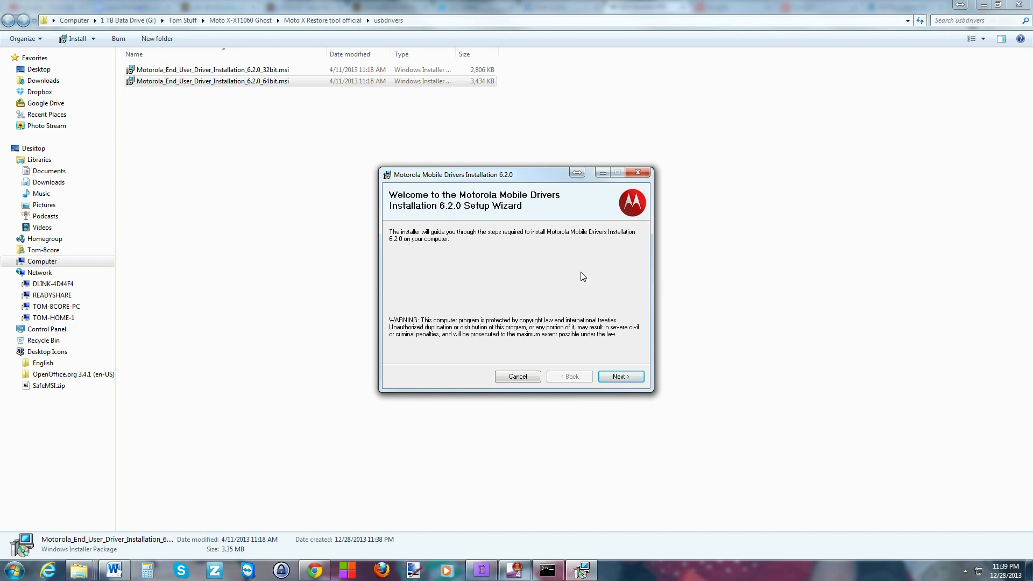
left_click(638, 172)
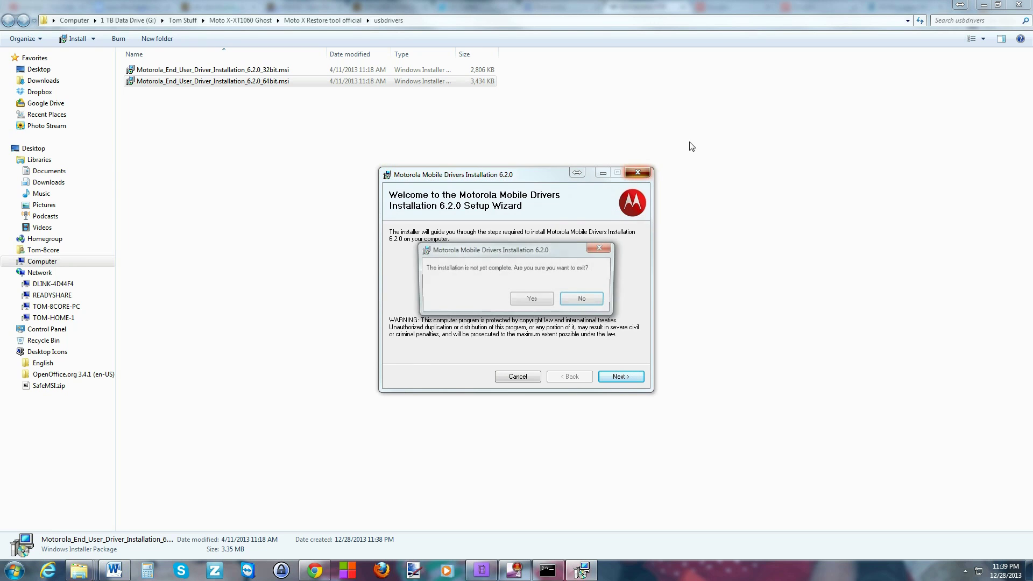
left_click(547, 298)
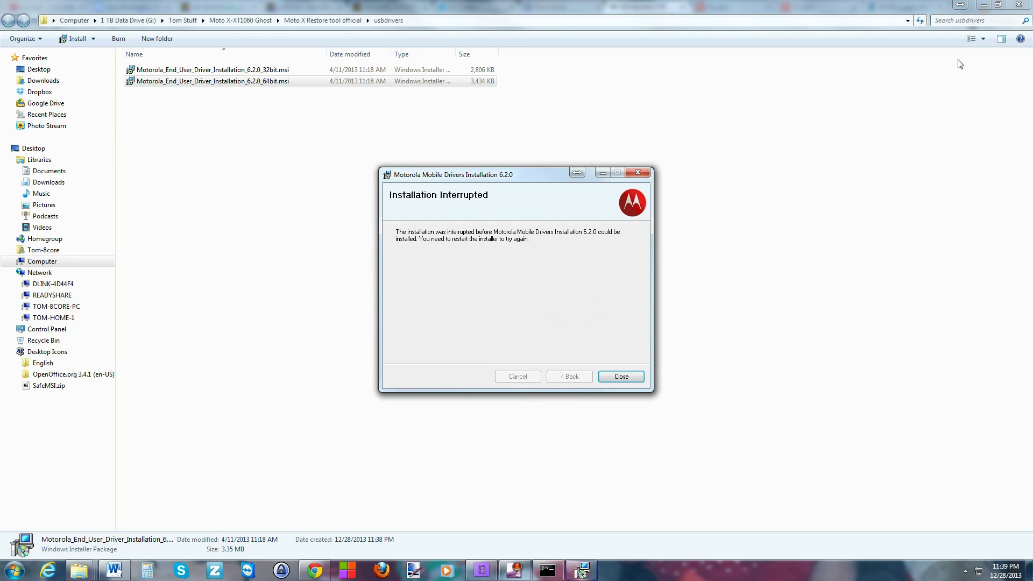
left_click(623, 376)
left_click(1019, 4)
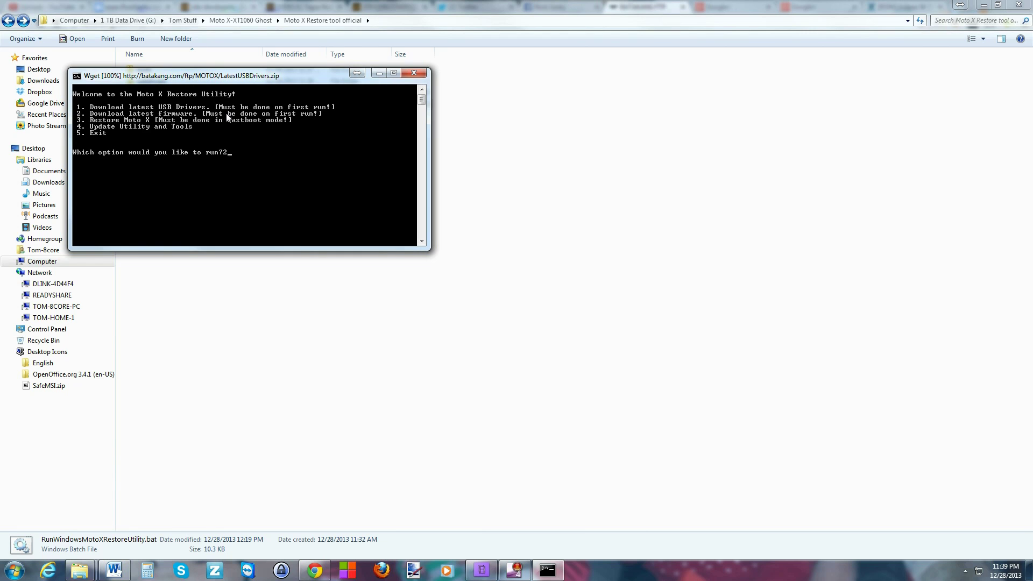
Step: Choose option 2, then 5 to download the XT1060 Verizon Developer Edition firmware
key("Return")
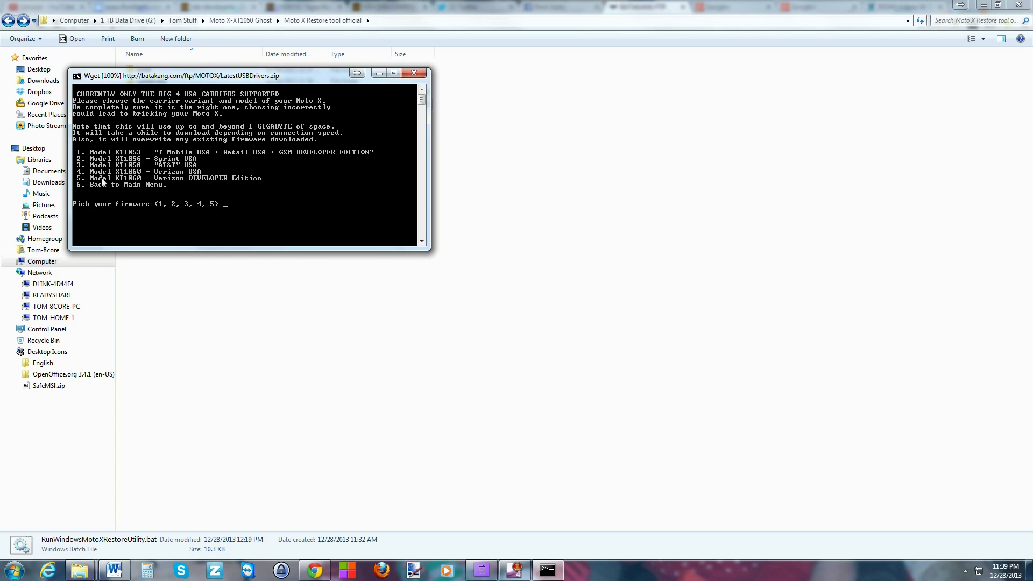
type("5")
key("Return")
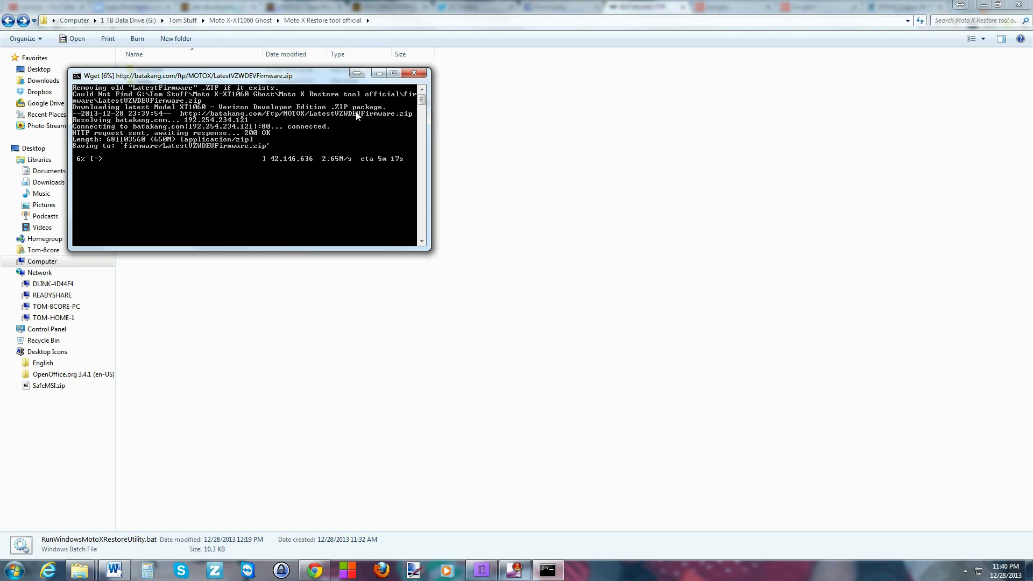
Step: Minimize the download console, look inside usbdrivers, go back, and restore the console
left_click(379, 73)
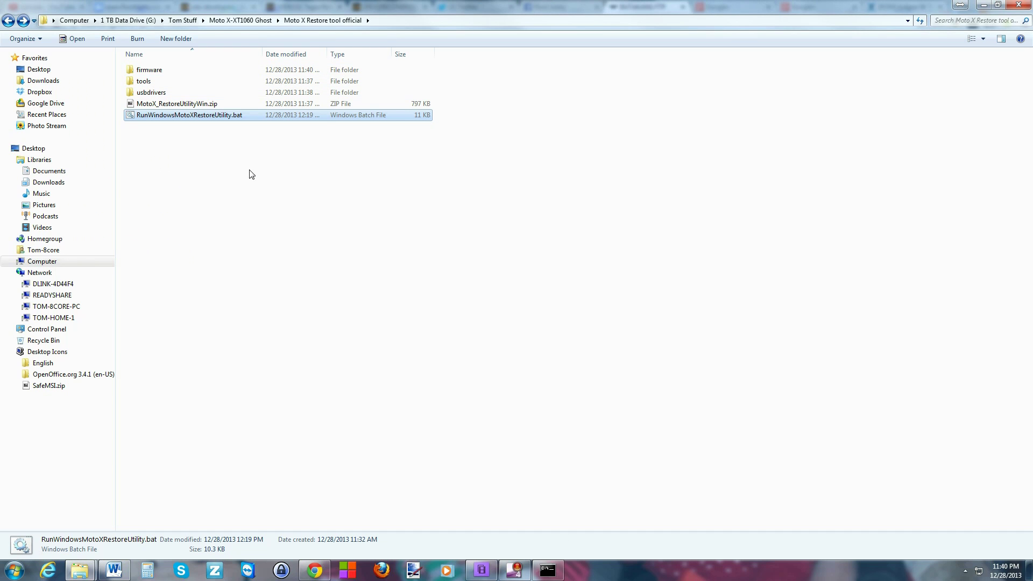
double_click(159, 94)
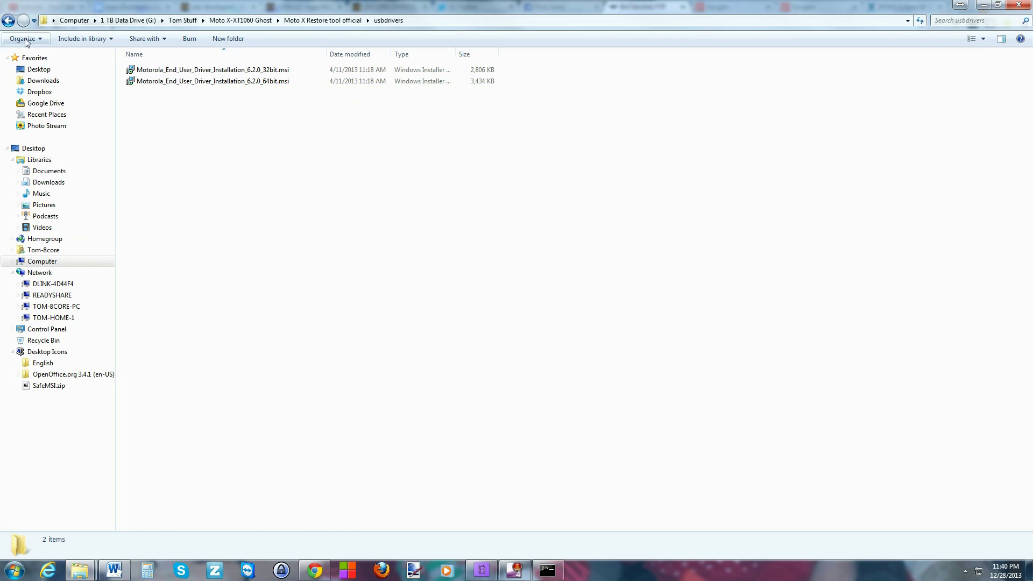
left_click(8, 21)
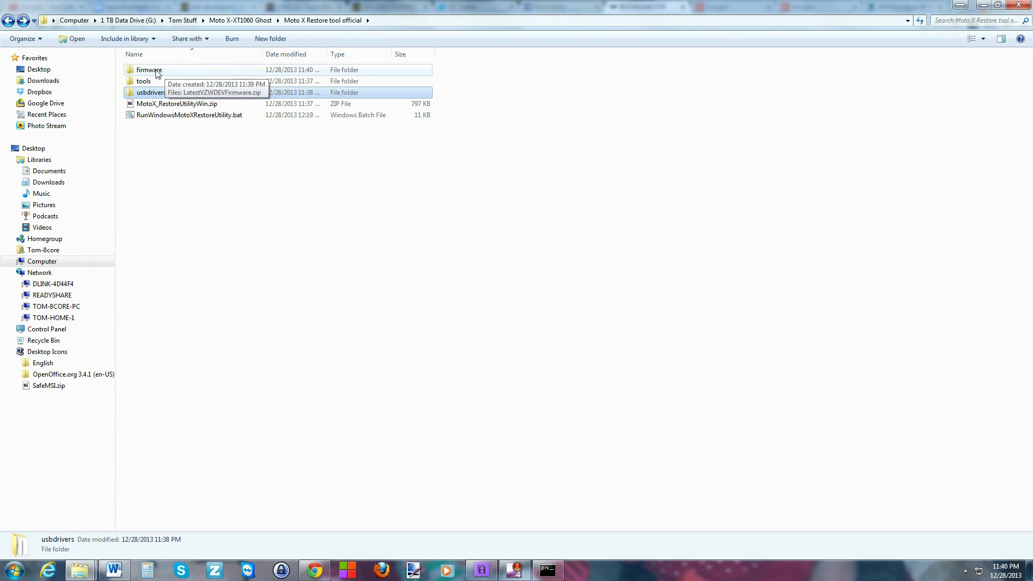
left_click(548, 570)
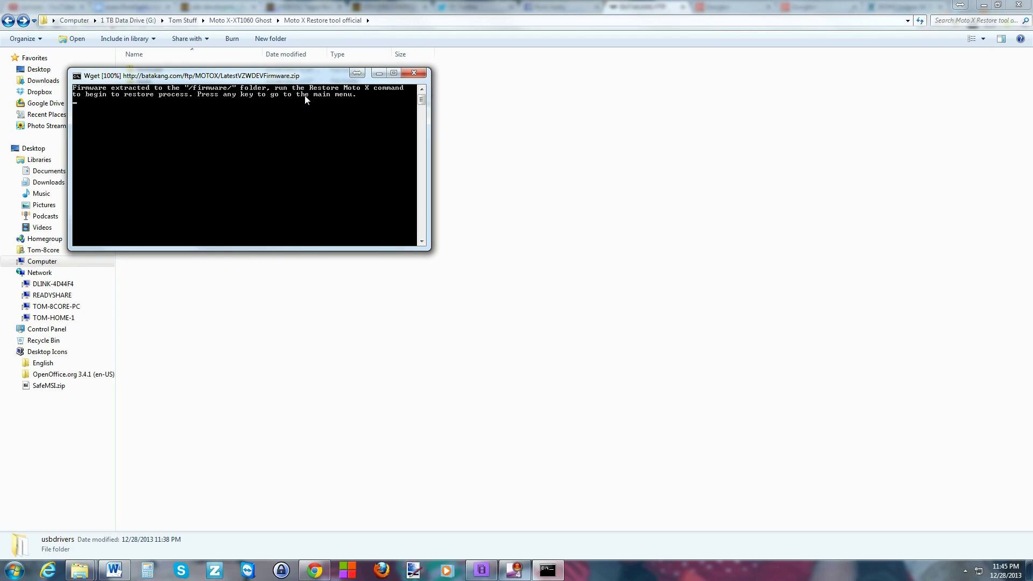
Step: Press a key at the prompt to return to the five-option main menu
key("Return")
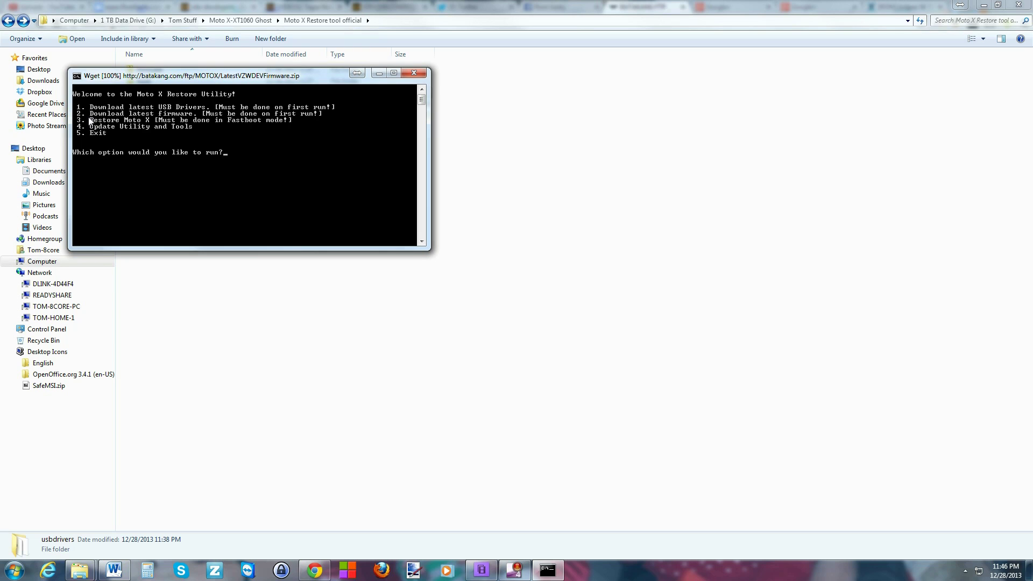
Step: Select option 3, Restore Moto X, and acknowledge the flashing warnings
key("Return")
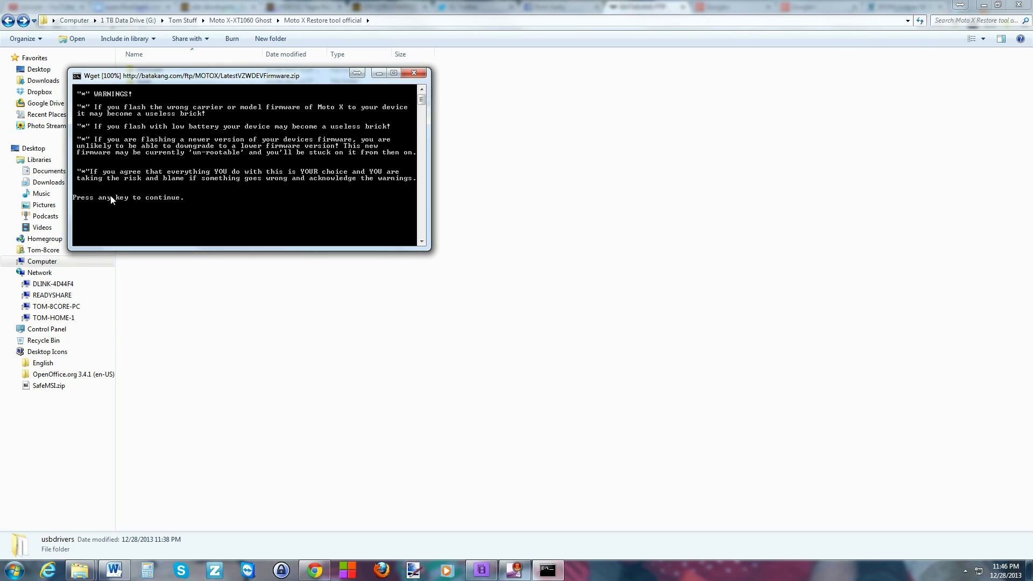
key("Return")
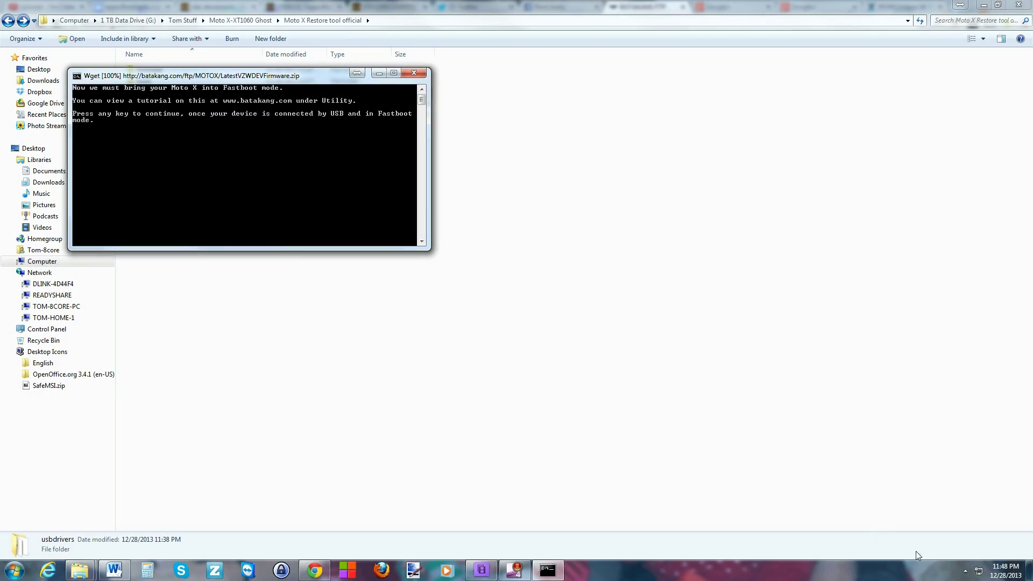
Step: Check the hidden tray icons, then continue past the restore console's Fastboot connection prompt
left_click(965, 571)
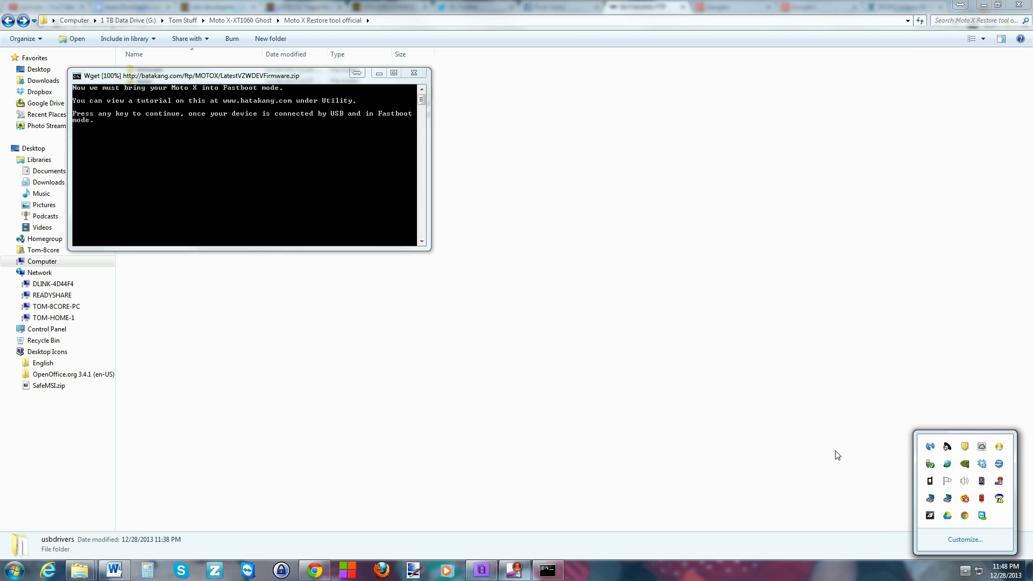
left_click(966, 575)
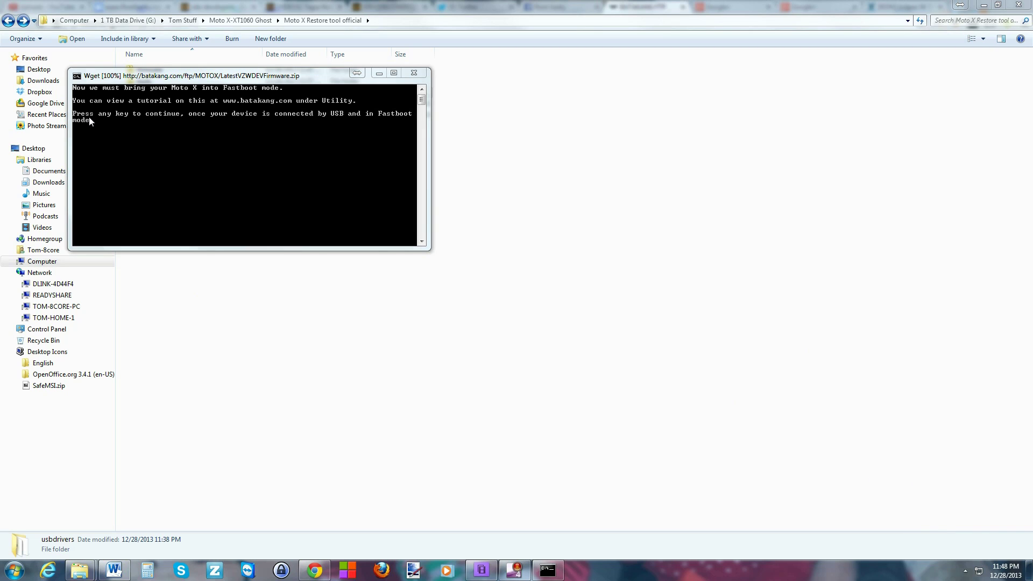
left_click(200, 87)
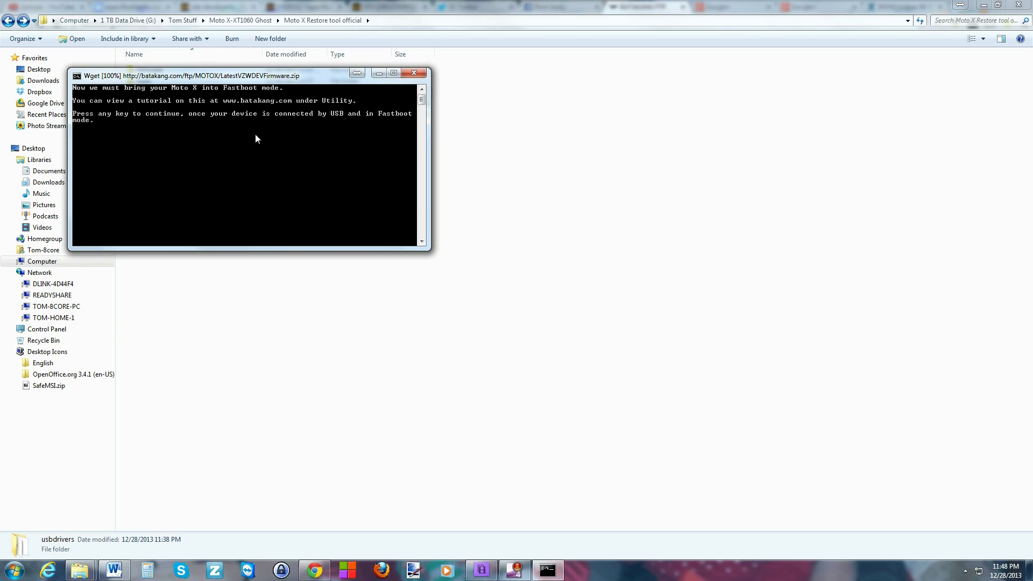
key("Return")
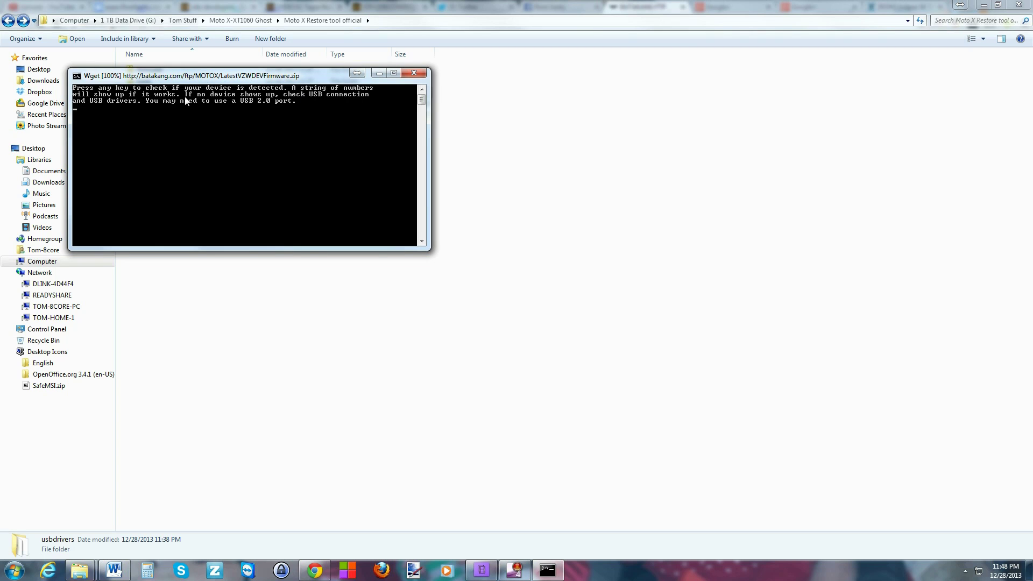
Step: Confirm the phone is listed as a fastboot device and start flashing the stock firmware
key("Return")
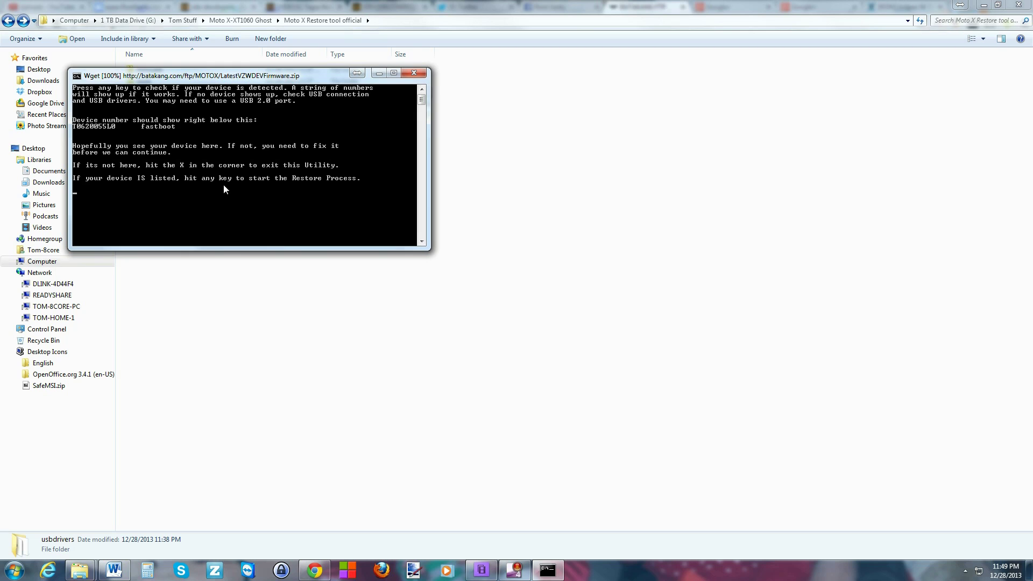
key("Return")
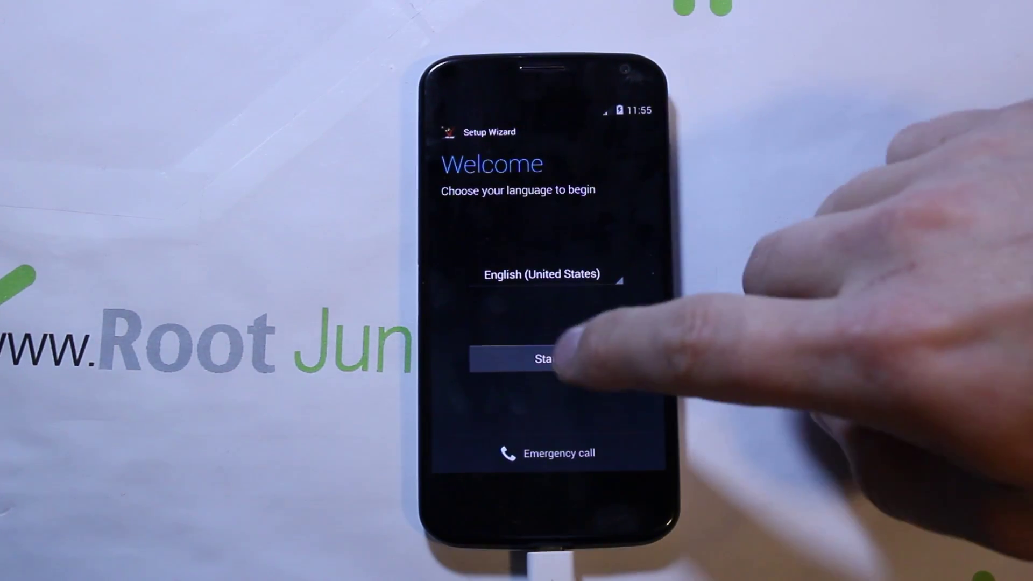
Step: Set up in English (United States), accept terms, skip backup and Google sign-in, dismiss the home tip
left_click(544, 359)
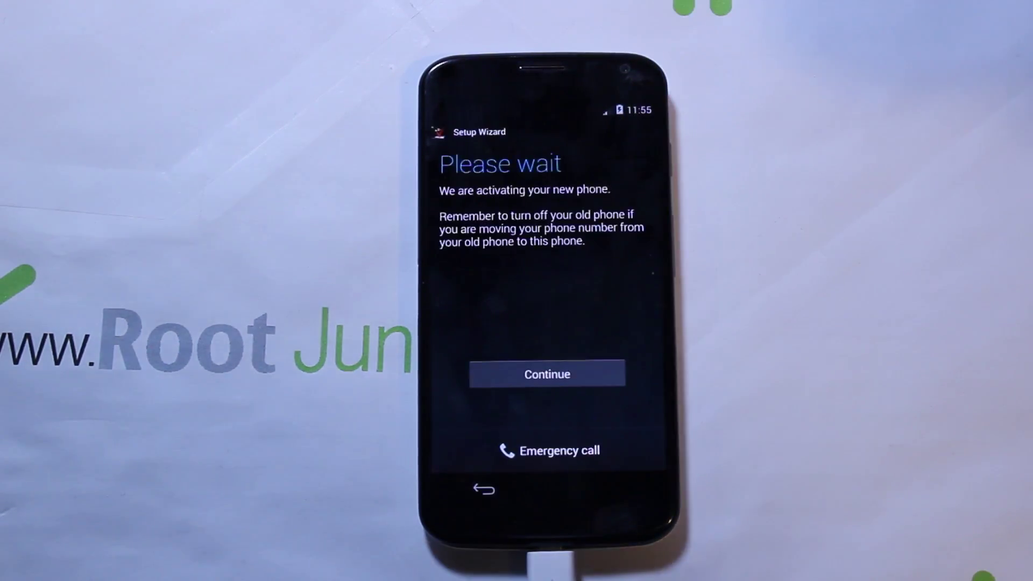
left_click(571, 374)
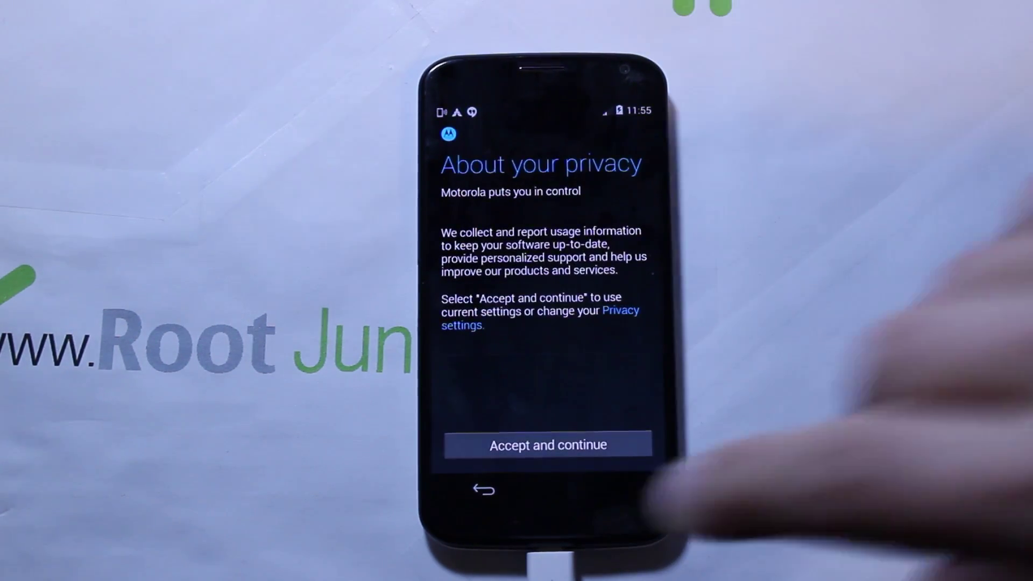
left_click(570, 445)
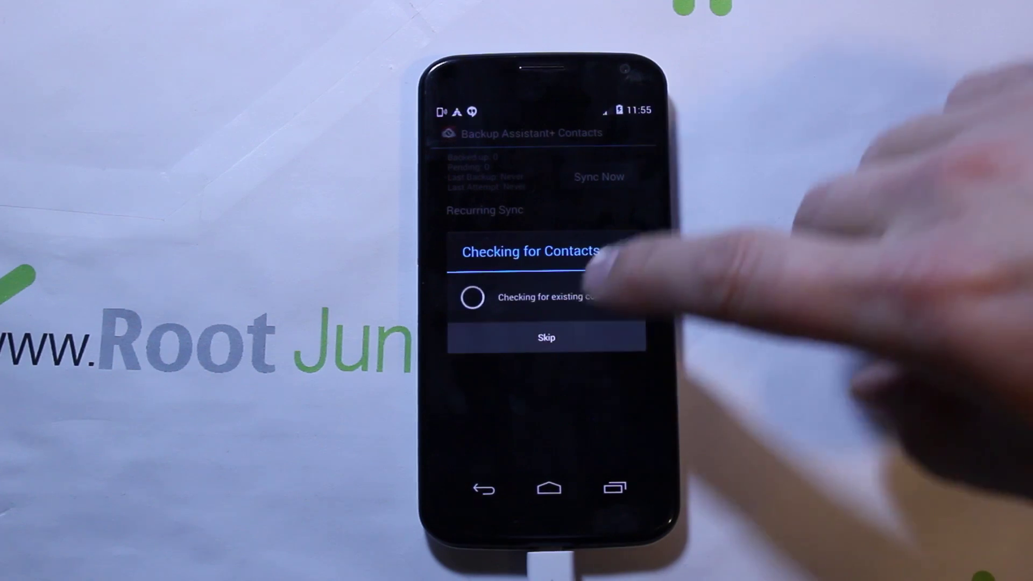
left_click(614, 337)
left_click(630, 447)
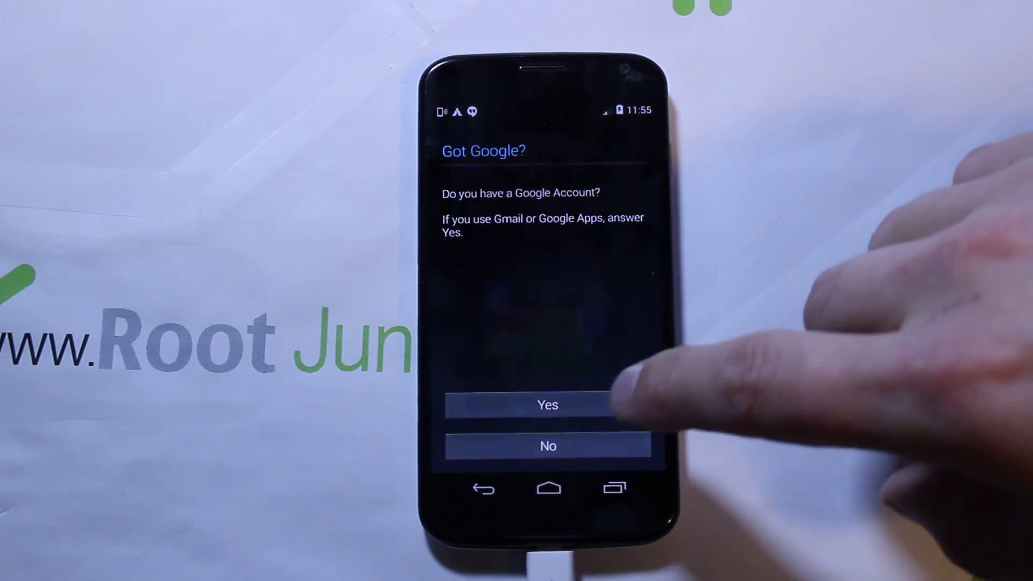
left_click(630, 447)
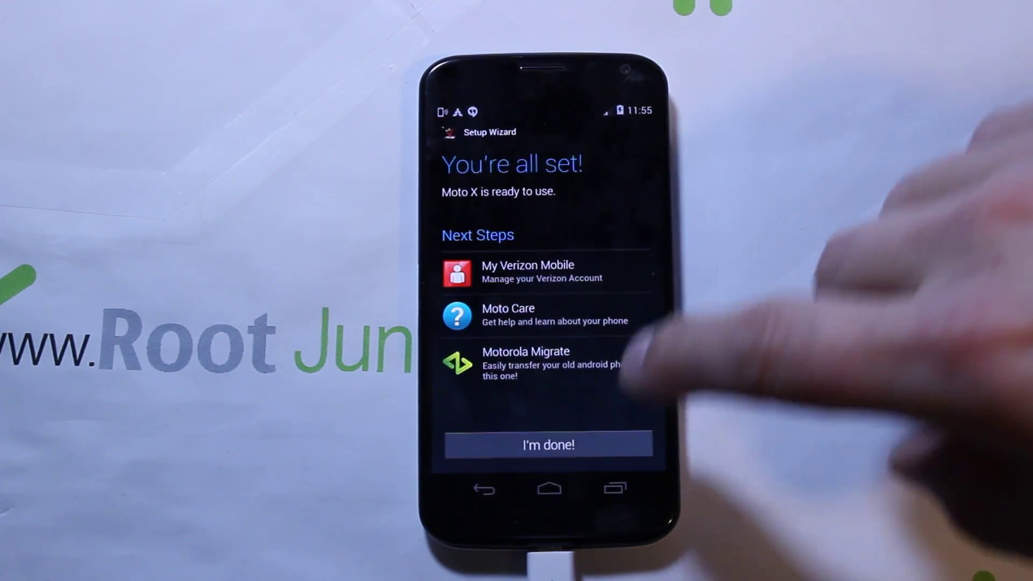
left_click(549, 445)
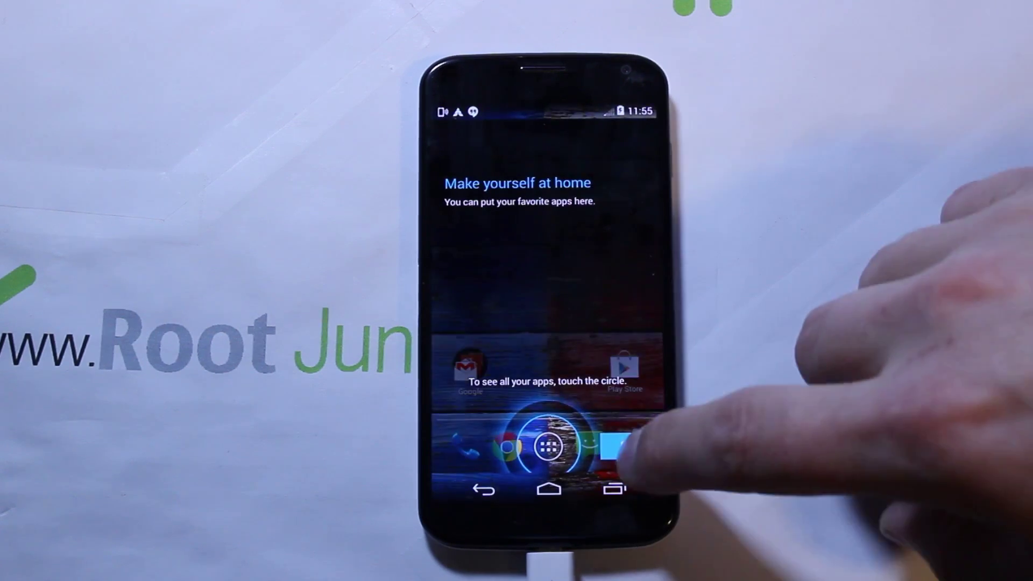
left_click(622, 445)
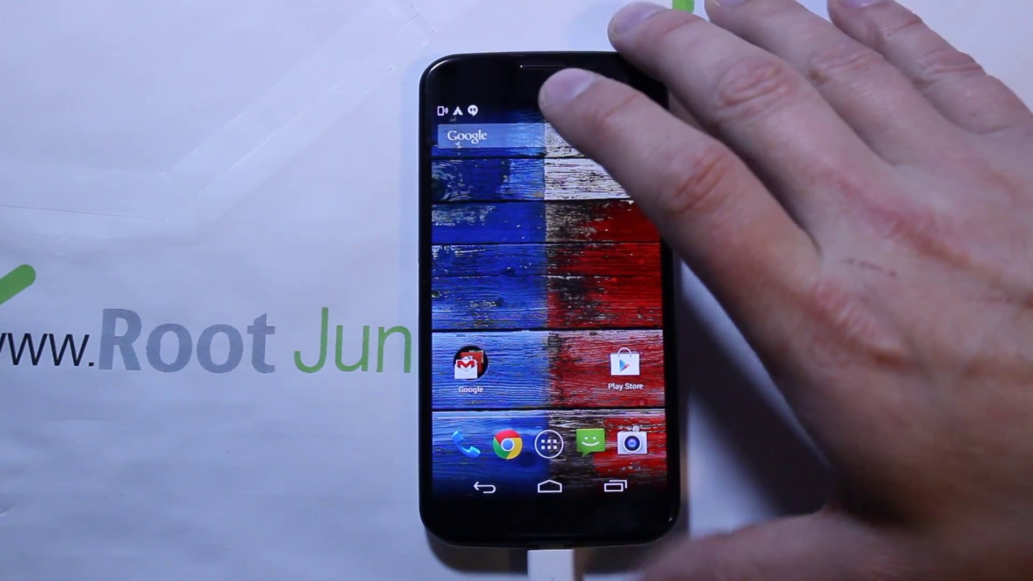